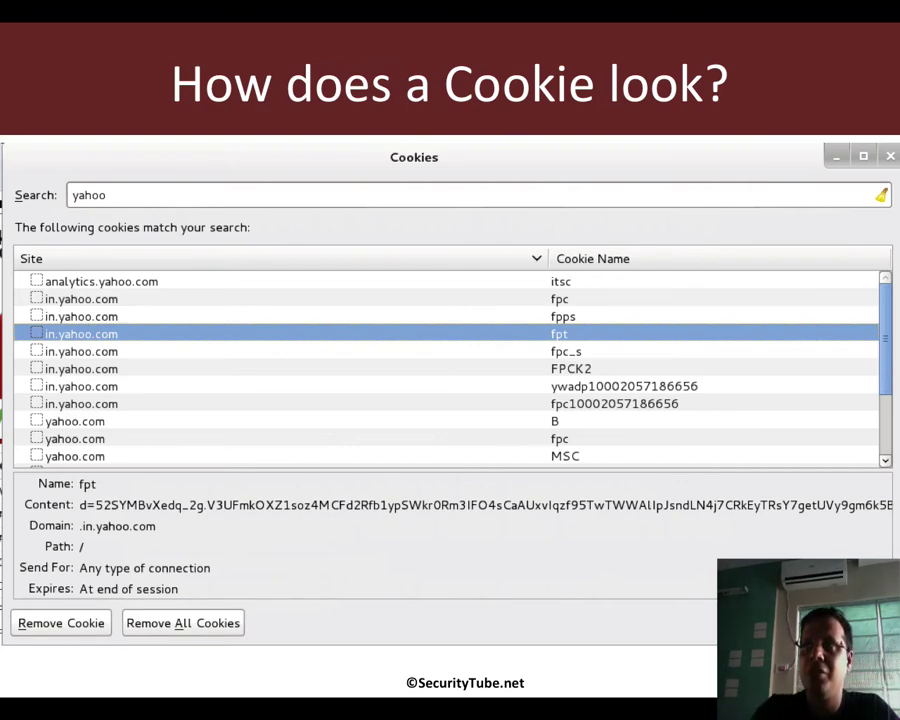
Leave the 'How does a Cookie look?' slide and bring the Kali Linux VM forward
key("super+Tab")
key("super+Tab")
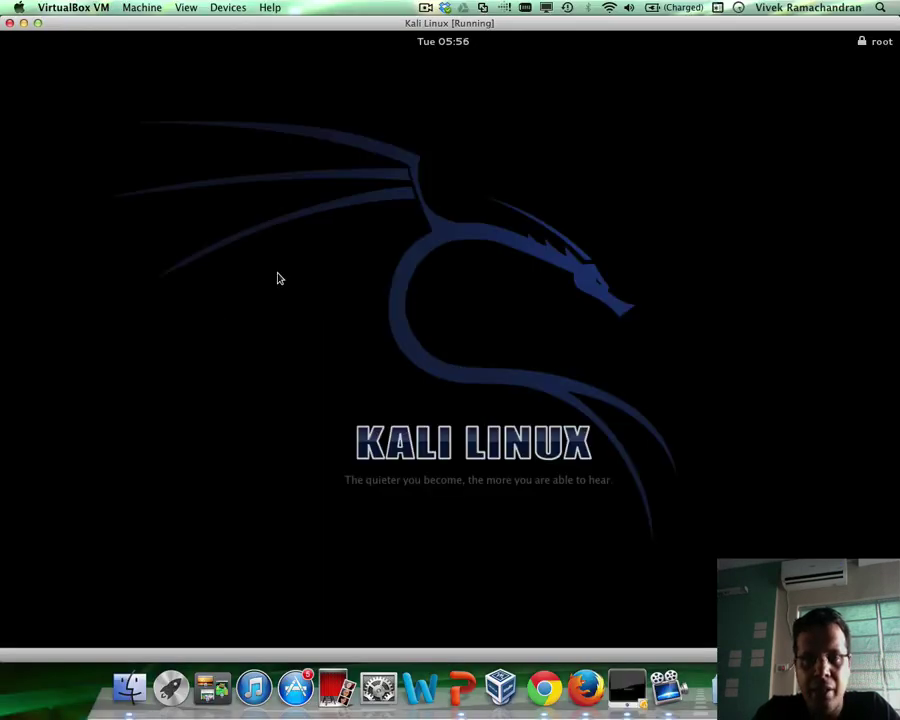
Unlock the Kali session with the root password
key("Return")
type("toor")
key("Return")
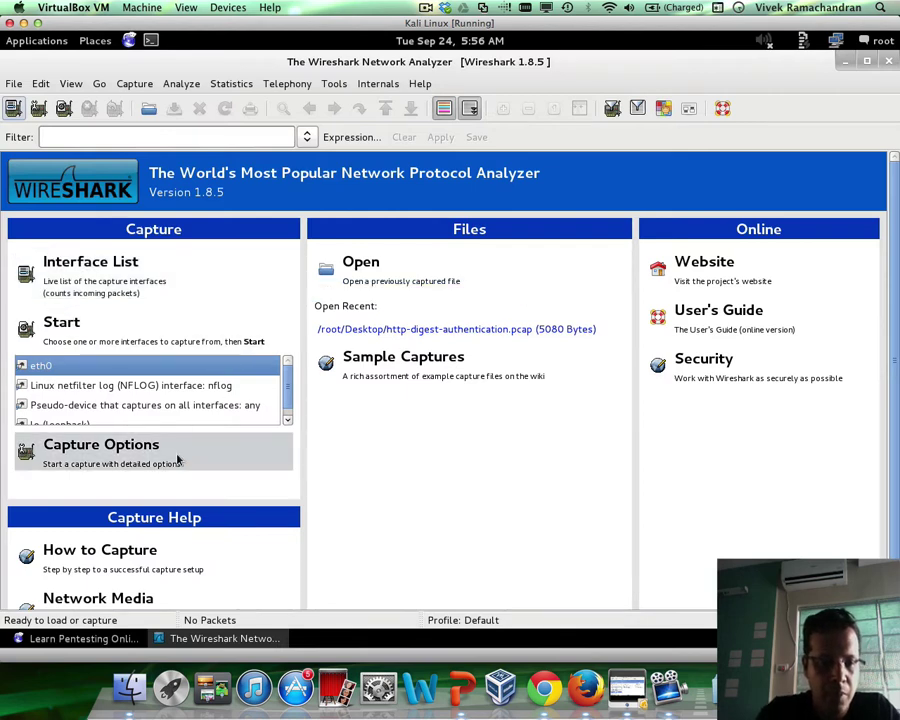
Bring Iceweasel forward and open its Preferences window from the Edit menu
left_click(74, 638)
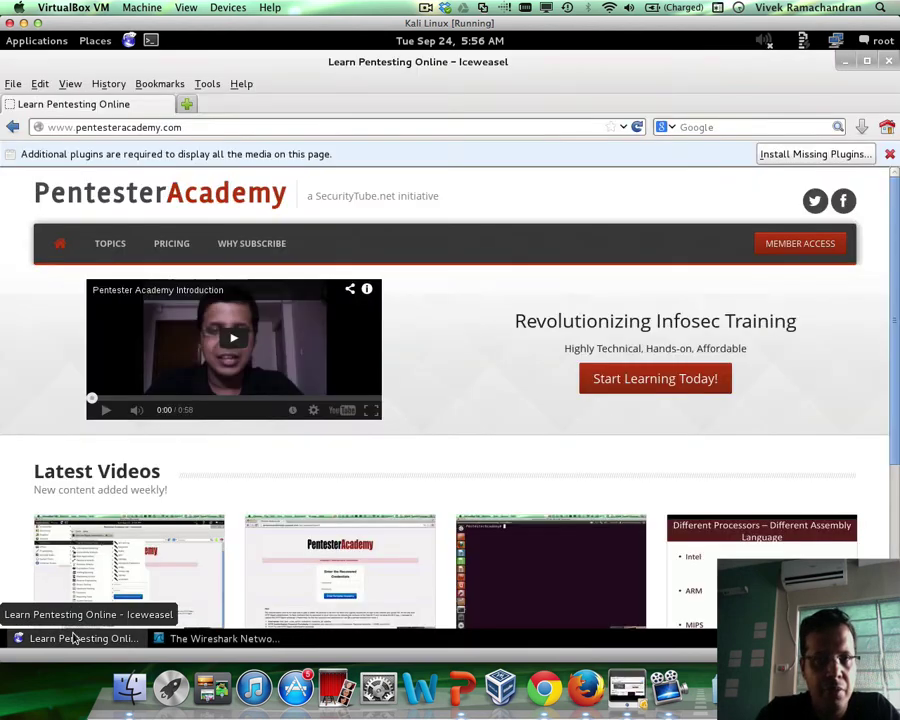
left_click(205, 84)
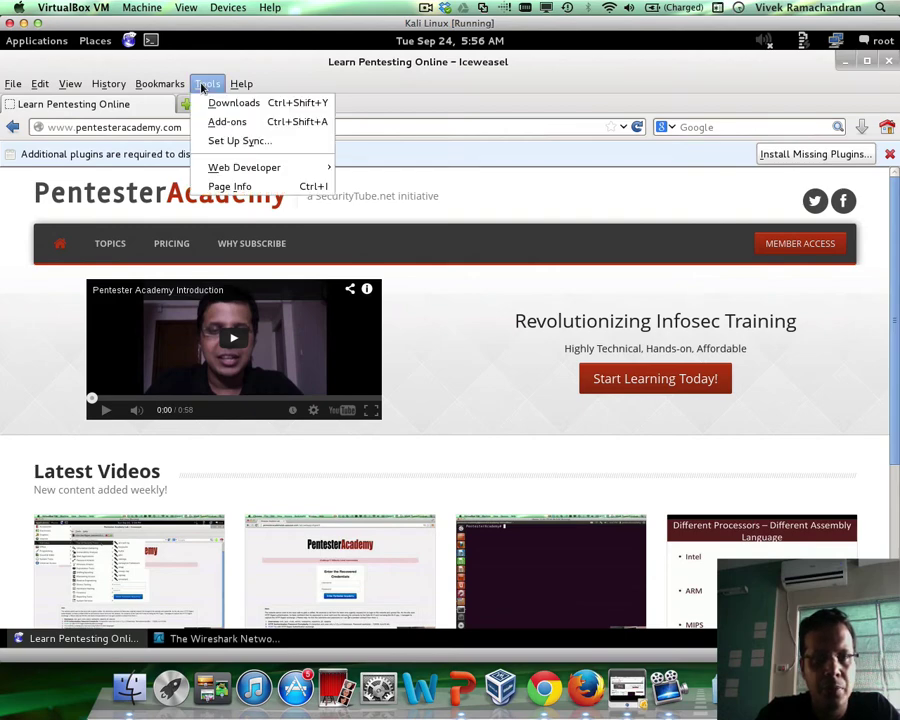
mouse_move(38, 87)
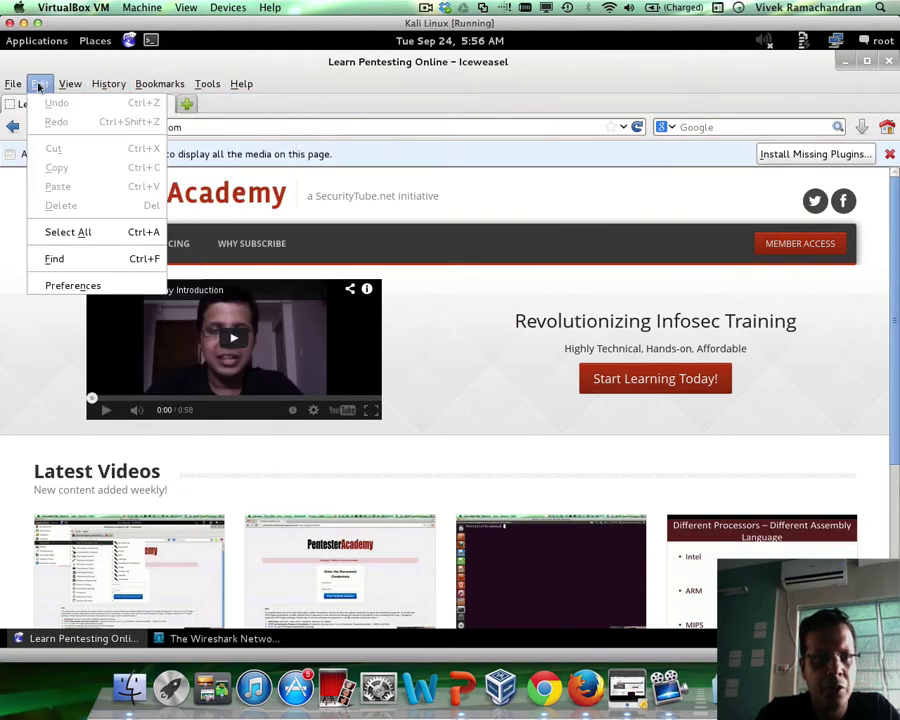
left_click(50, 285)
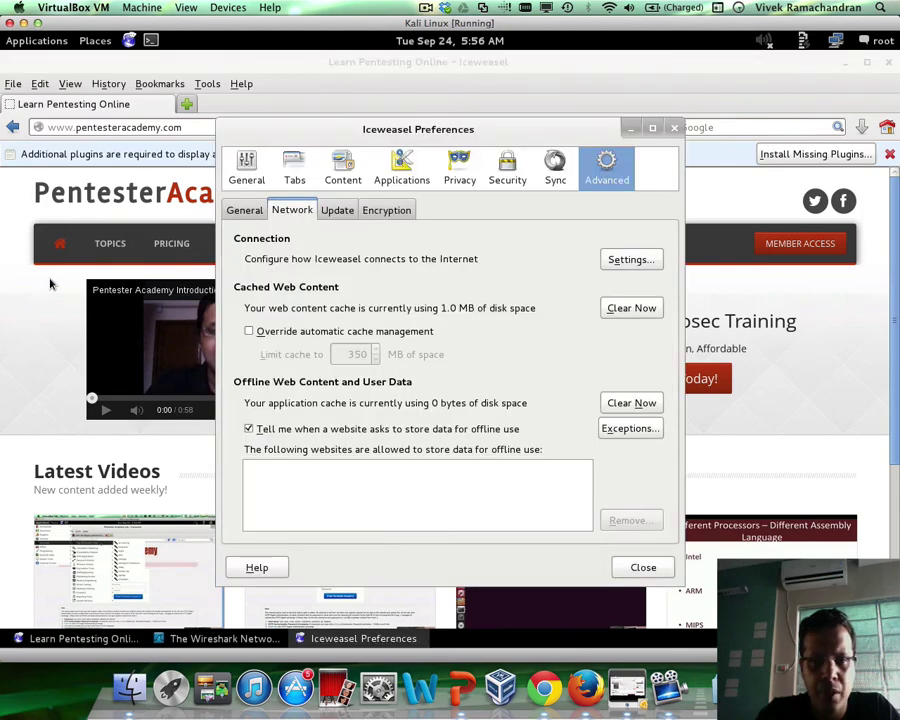
Move from the Advanced Network tab to the Privacy section of Iceweasel Preferences
left_click(245, 211)
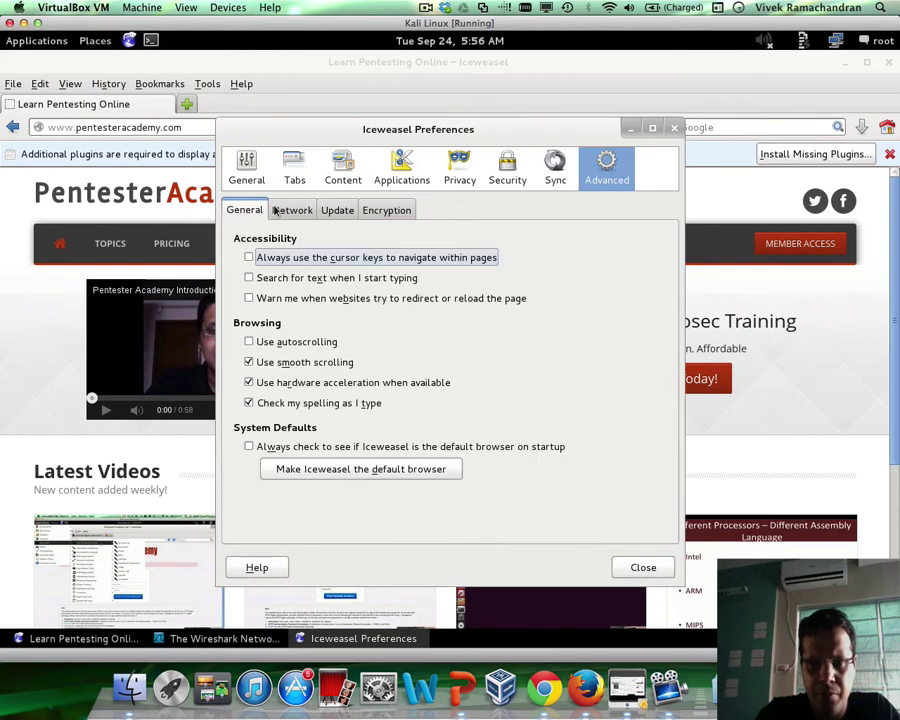
left_click(446, 177)
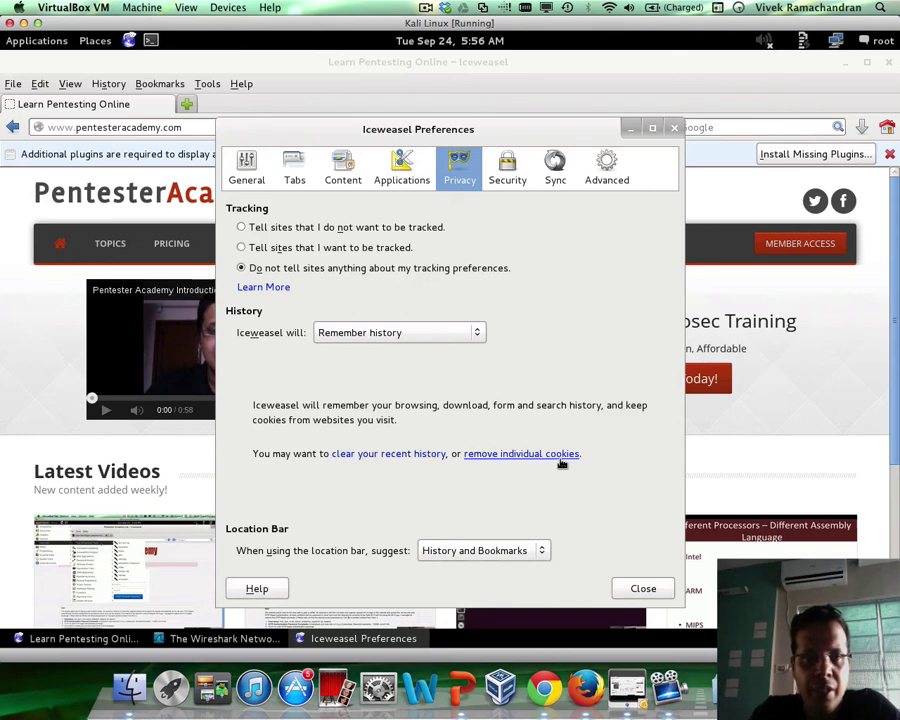
Clear the last hour of history, cookies, cache and active logins, then close Preferences
left_click(395, 458)
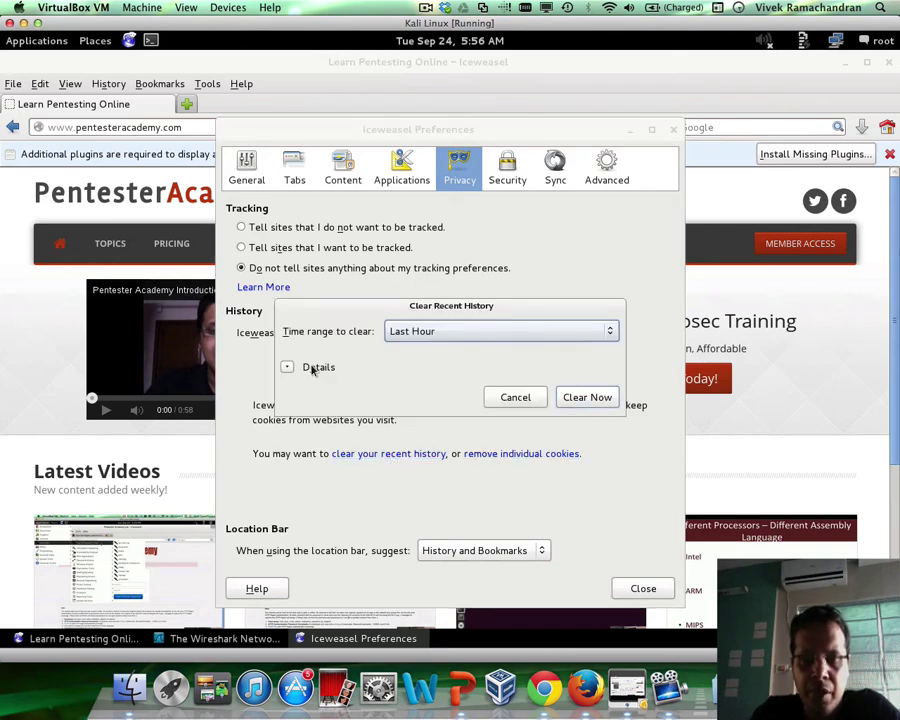
left_click(288, 368)
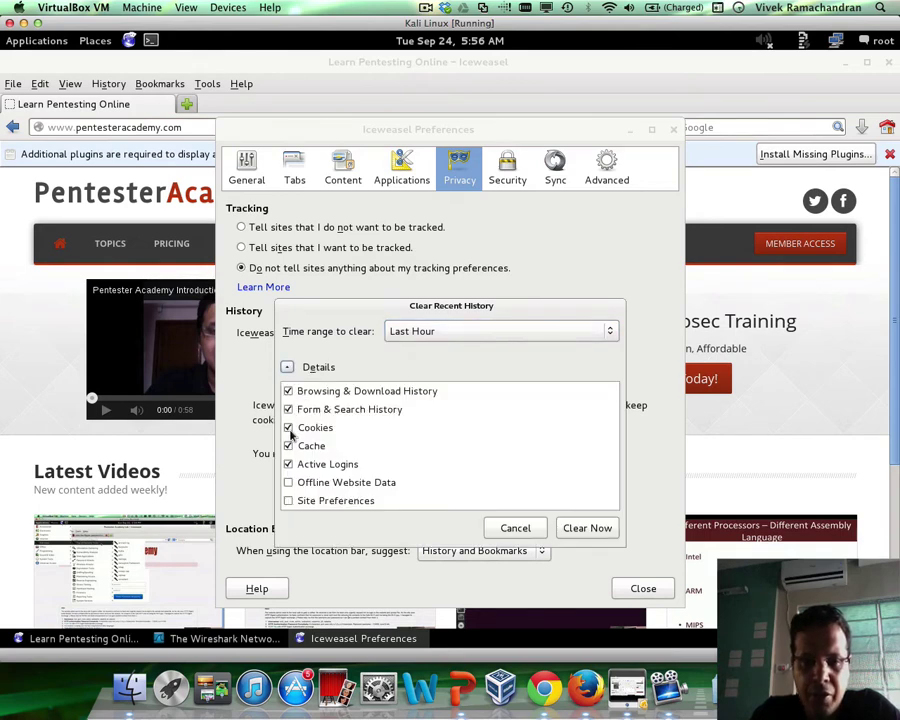
left_click(598, 530)
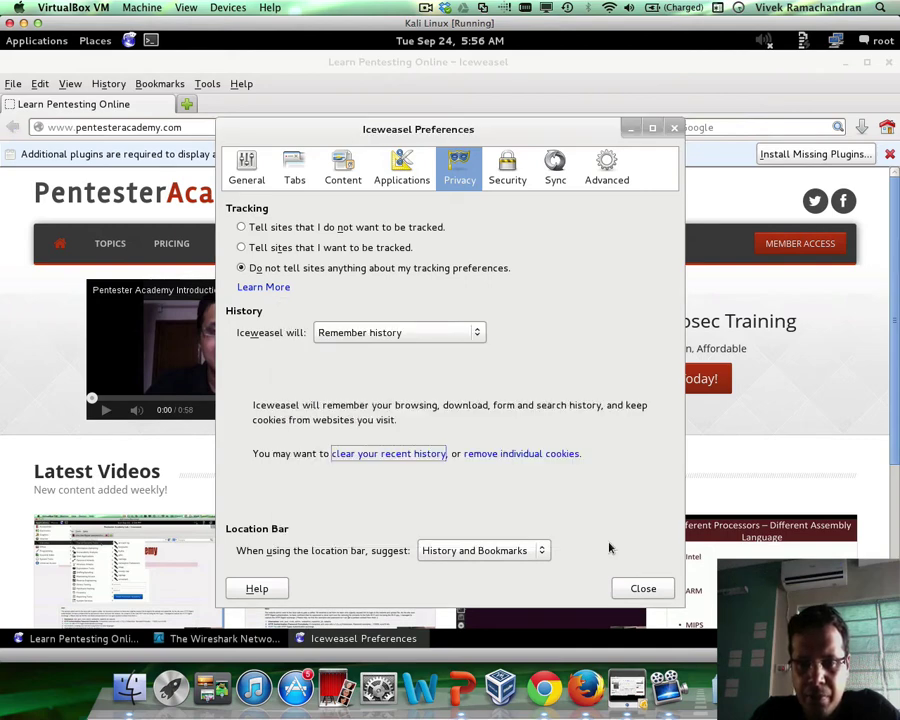
left_click(644, 589)
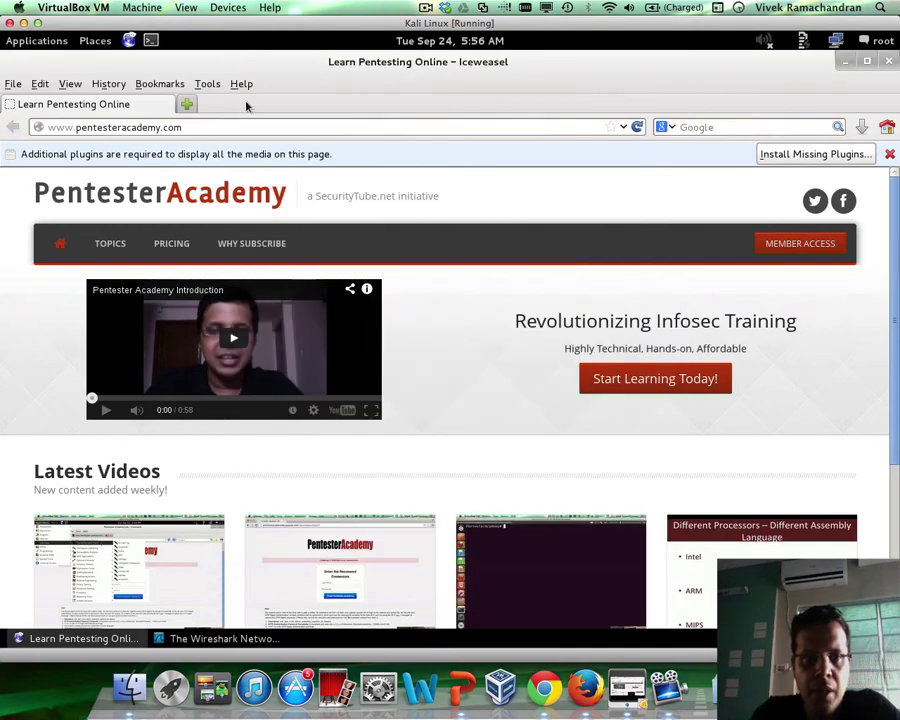
Load yahoo.com in Iceweasel and reopen Preferences on its Privacy section
left_click(229, 127)
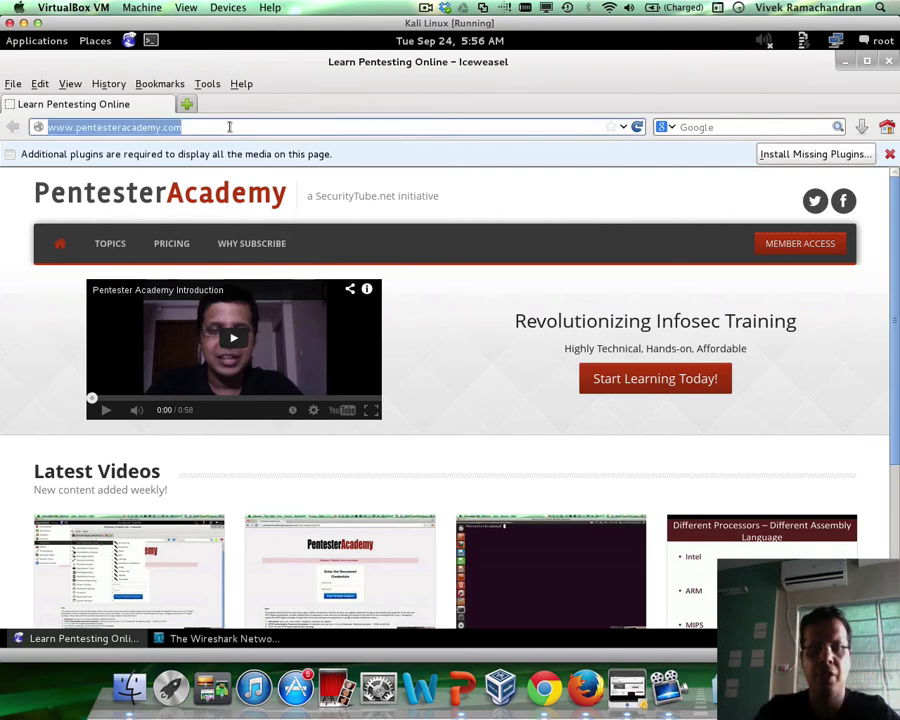
type("yahoo.com")
key("Return")
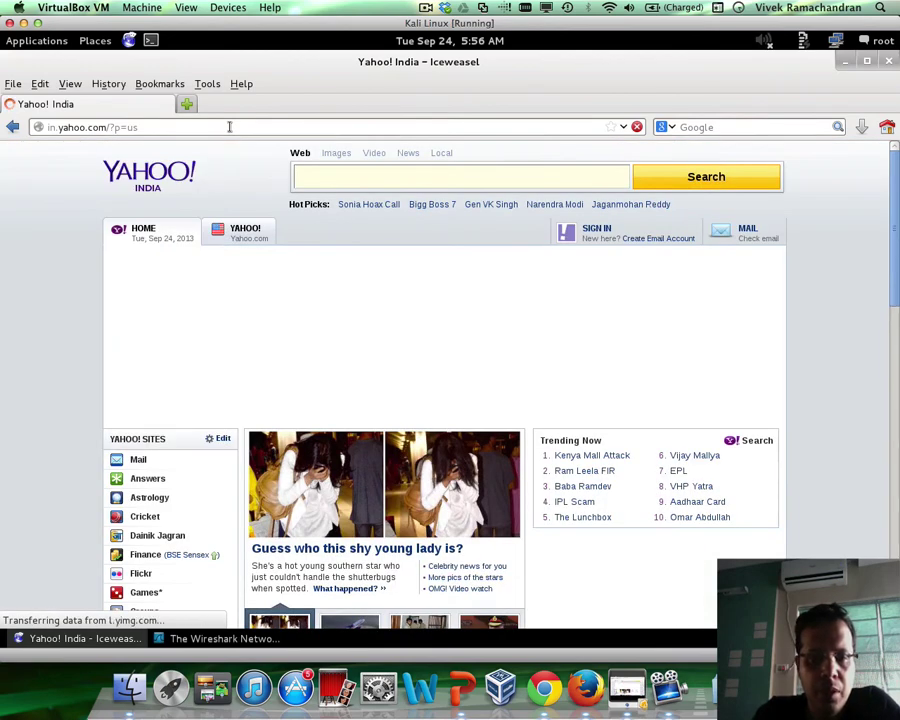
left_click(40, 86)
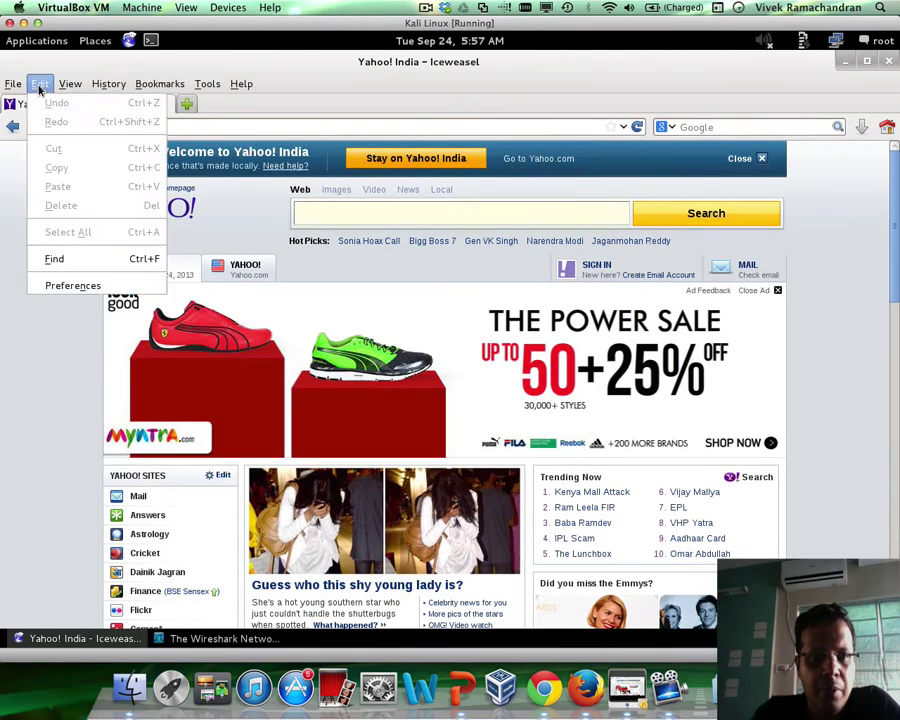
left_click(61, 286)
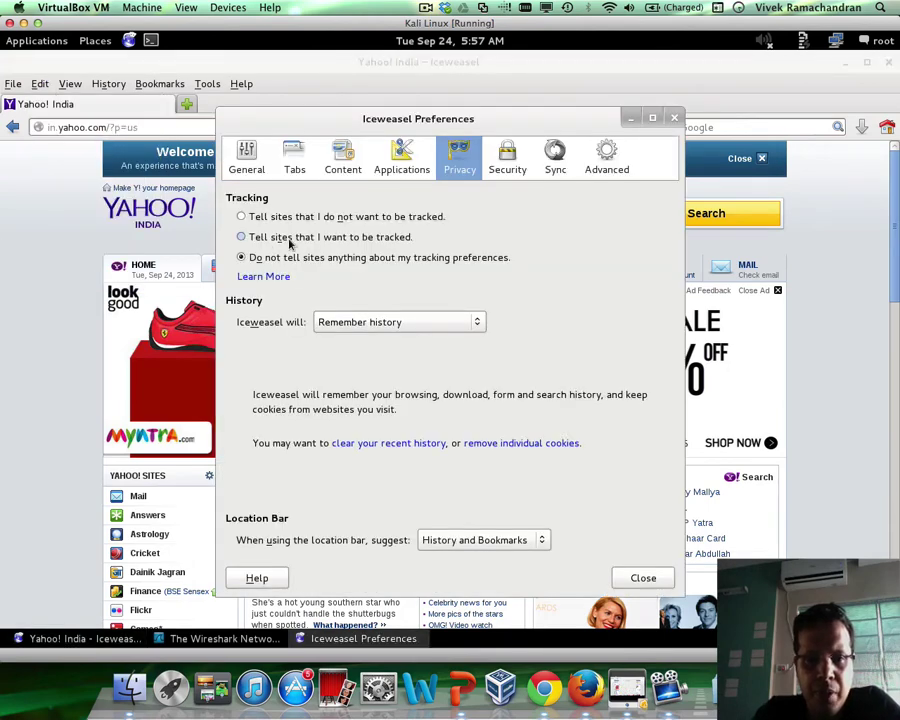
Filter the Cookies window to yahoo.com and inspect the fpps, fpc_s and ywadp cookies
left_click(572, 443)
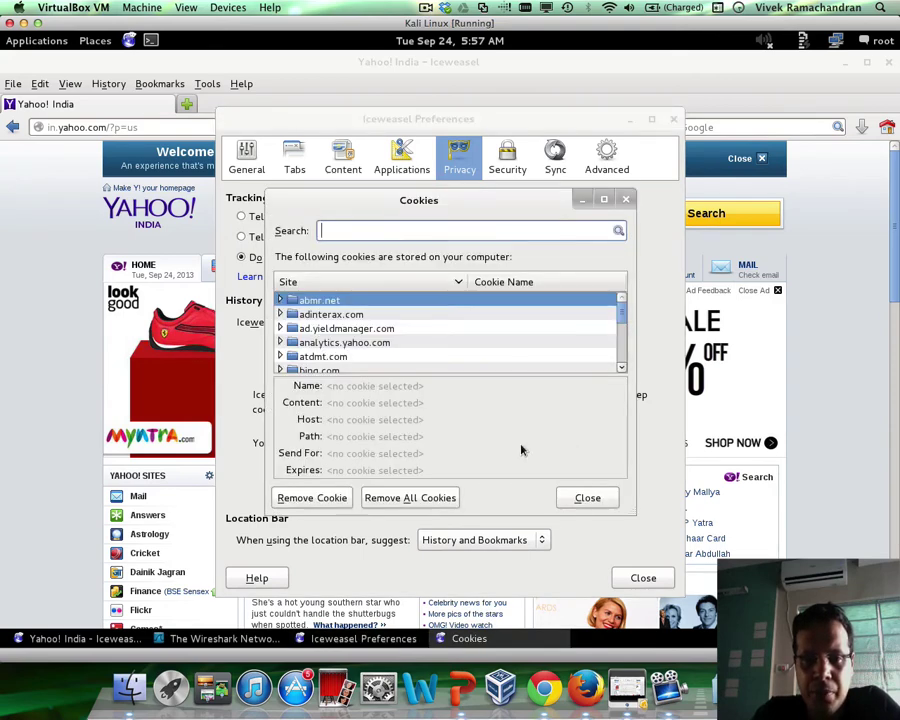
type("yahoo.com")
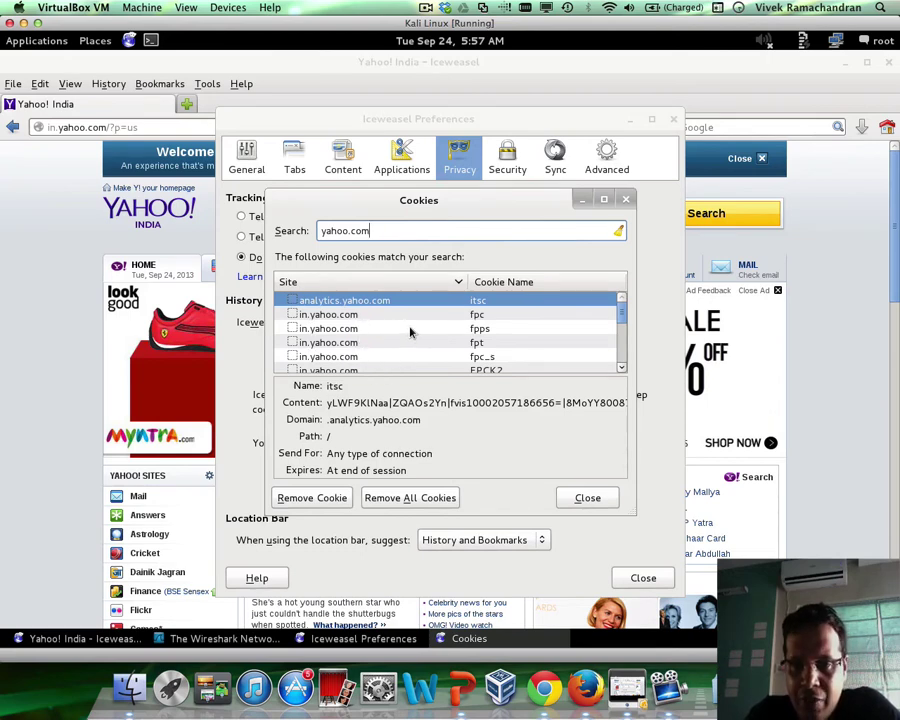
left_click(409, 330)
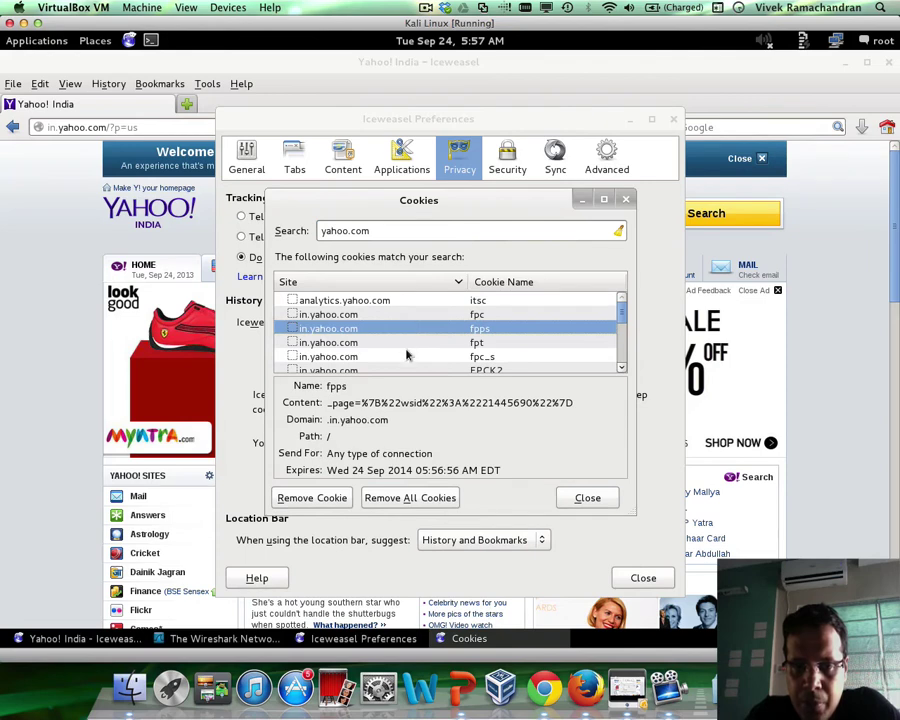
left_click(406, 355)
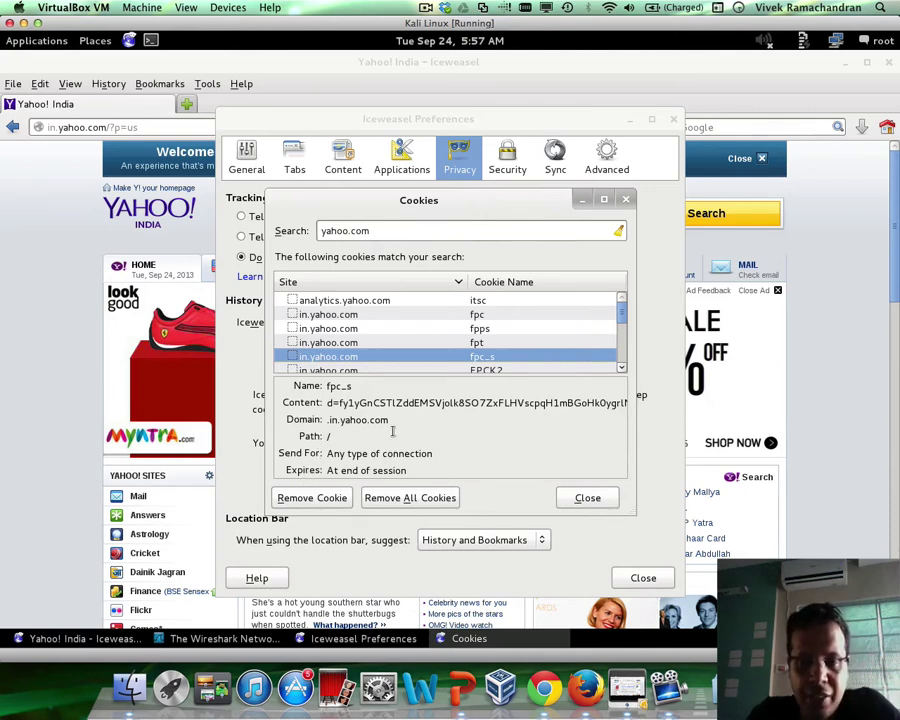
scroll(478, 342, "down", 1)
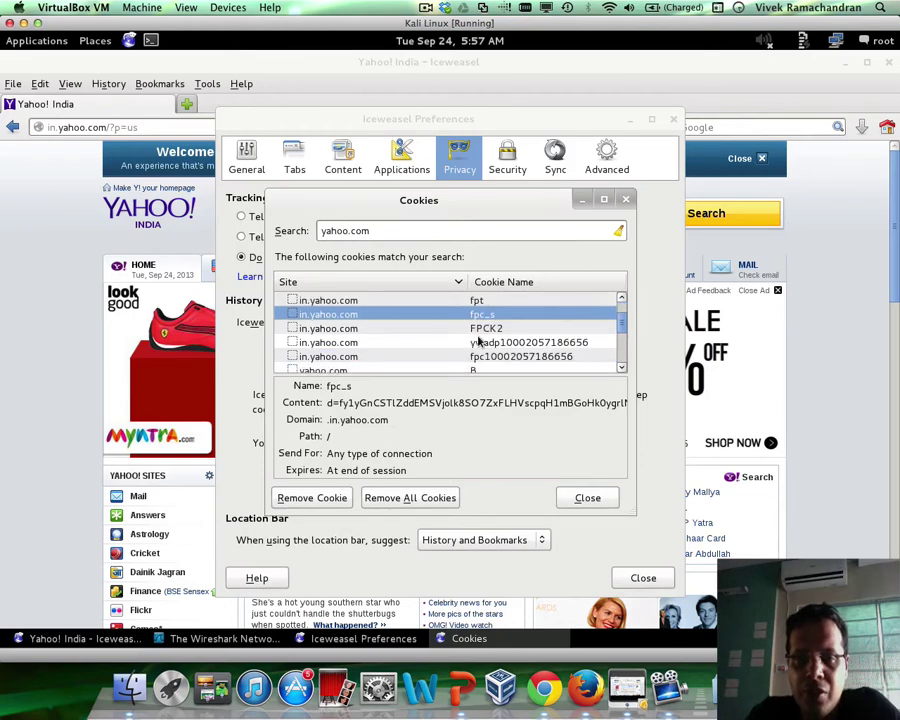
left_click(507, 343)
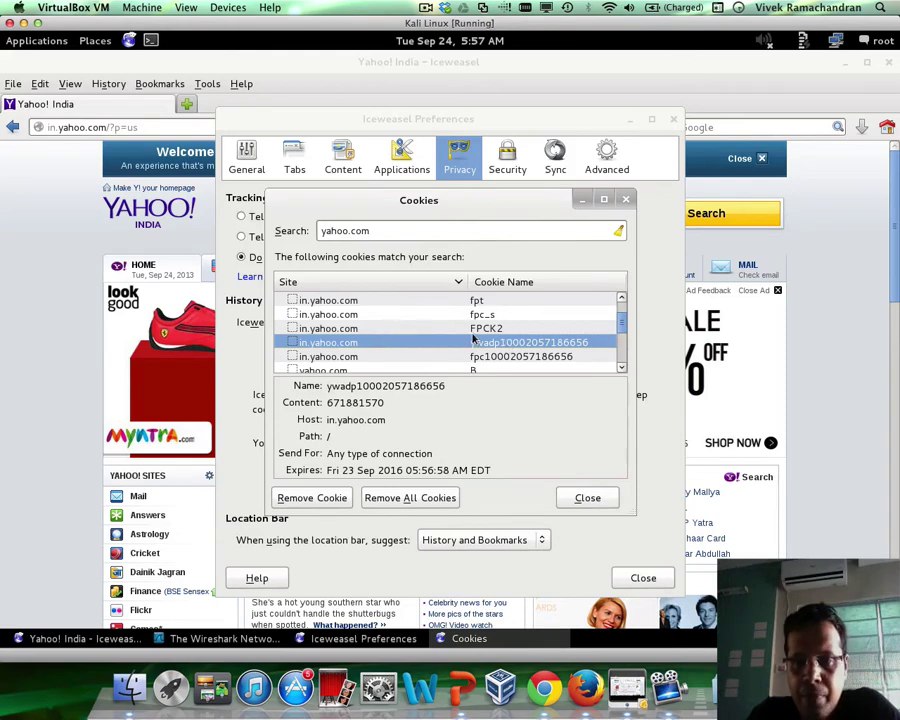
scroll(472, 337, "down", 3)
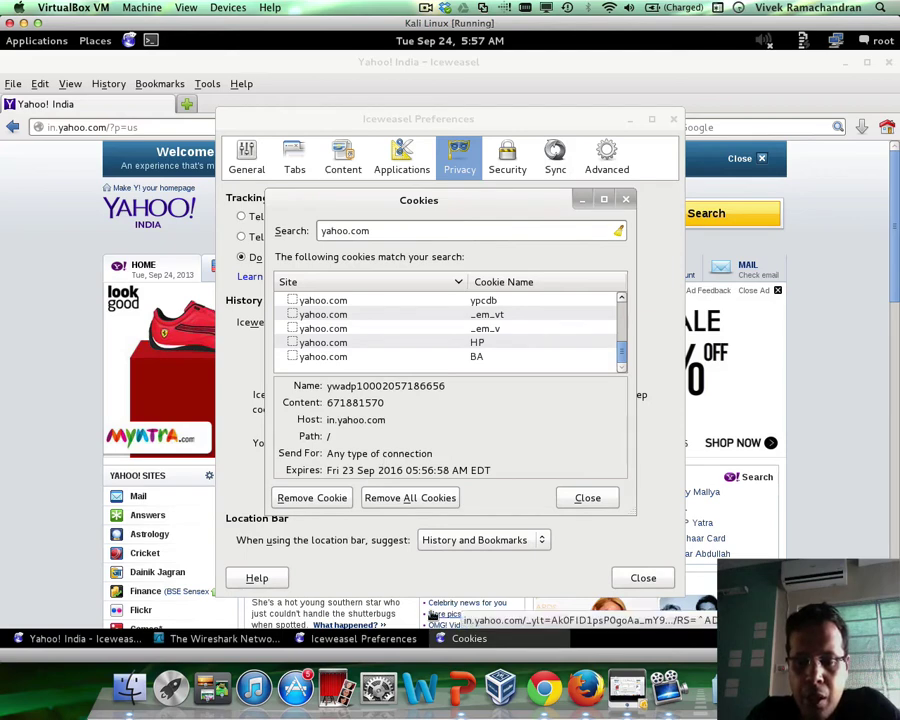
Advance PowerPoint to 'How is a Cookie set by the Server?', then return to the VM
left_click(463, 672)
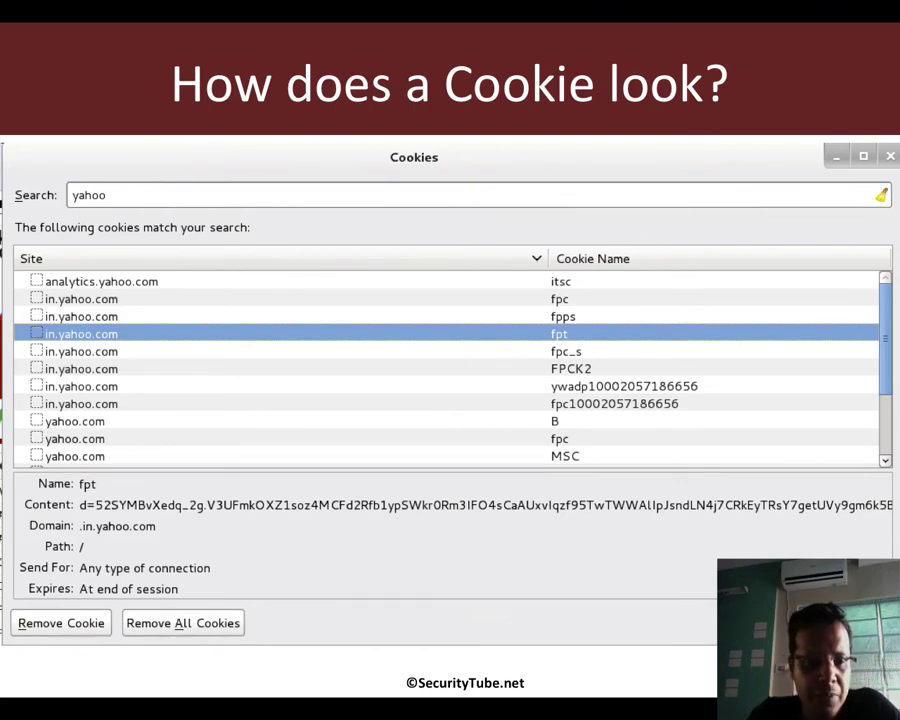
key("Right")
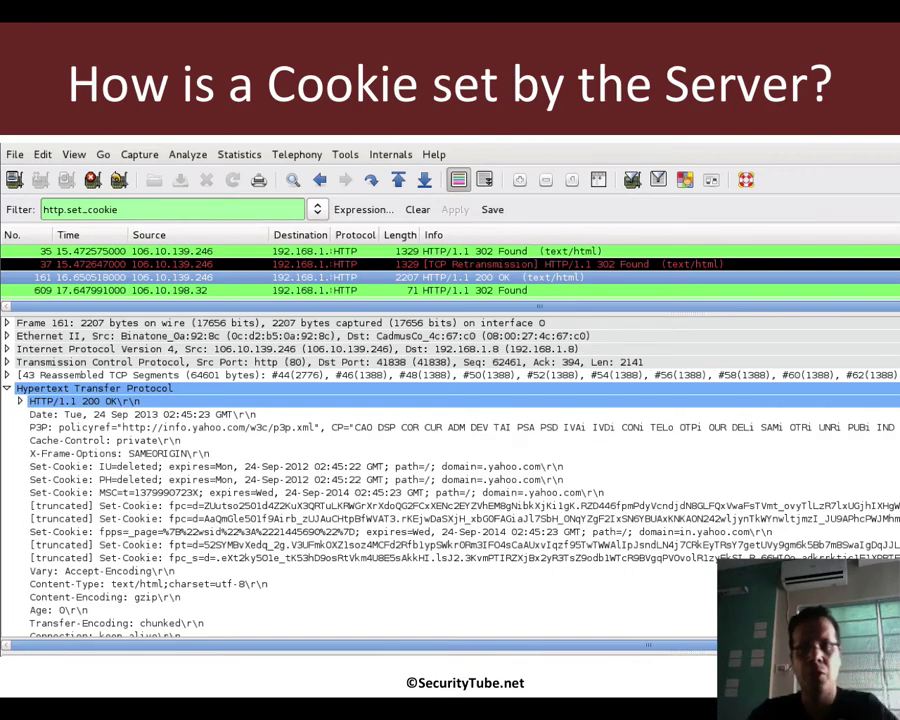
key("super+Tab")
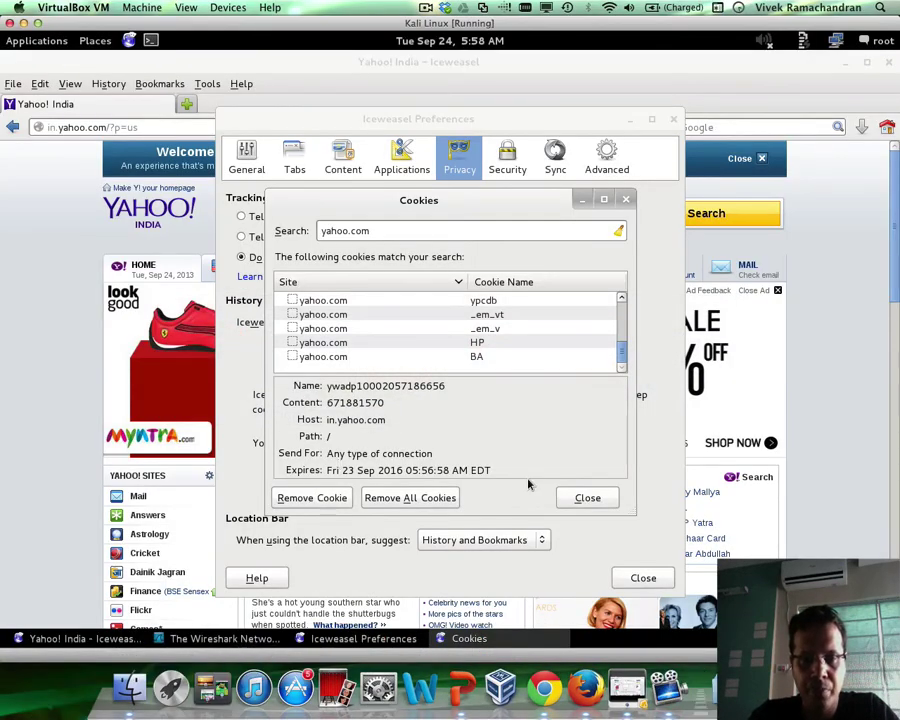
Remove all yahoo.com cookies and close the Cookies and Preferences windows
left_click(431, 497)
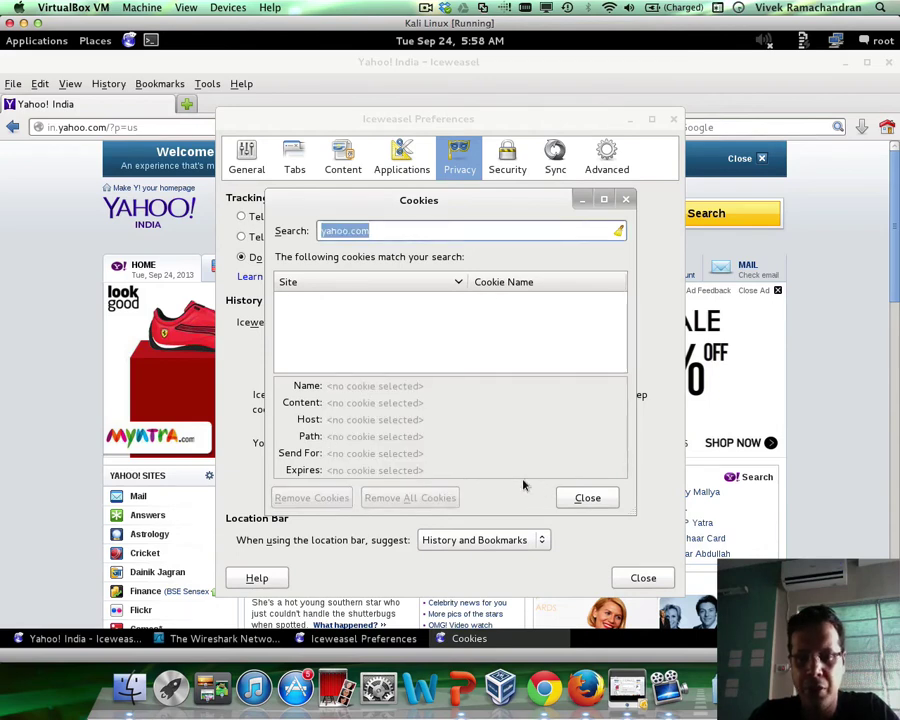
left_click(587, 498)
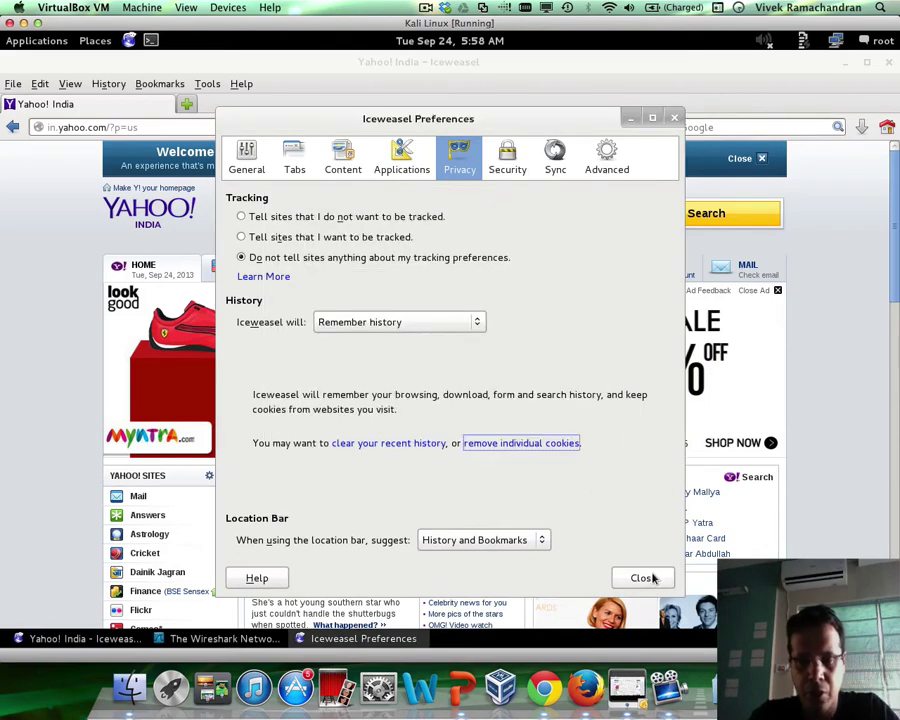
left_click(645, 577)
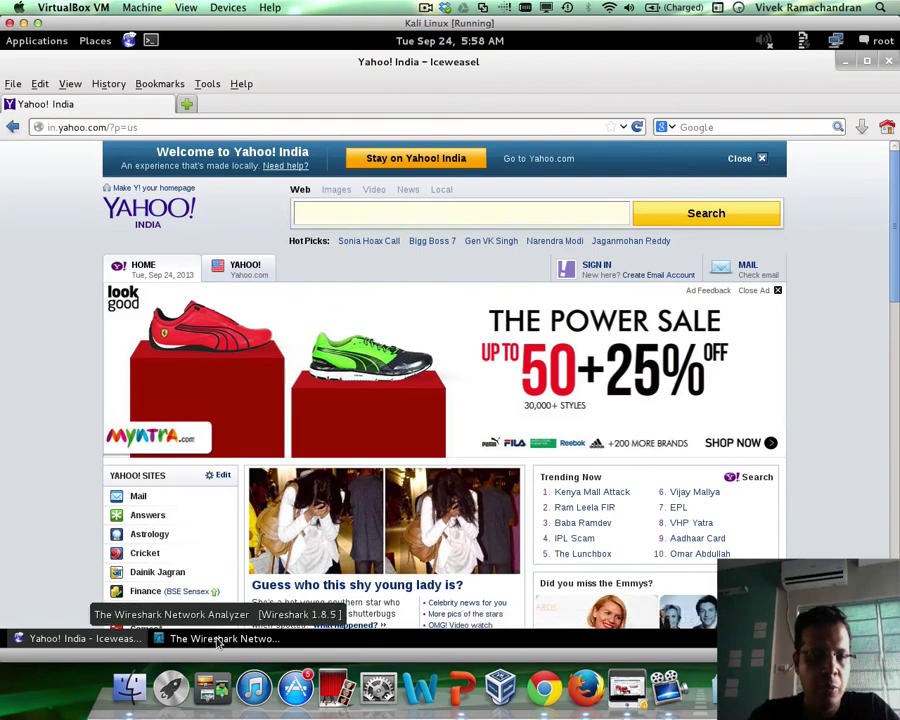
Start a live Wireshark capture on eth0 and focus the Filter box
left_click(220, 638)
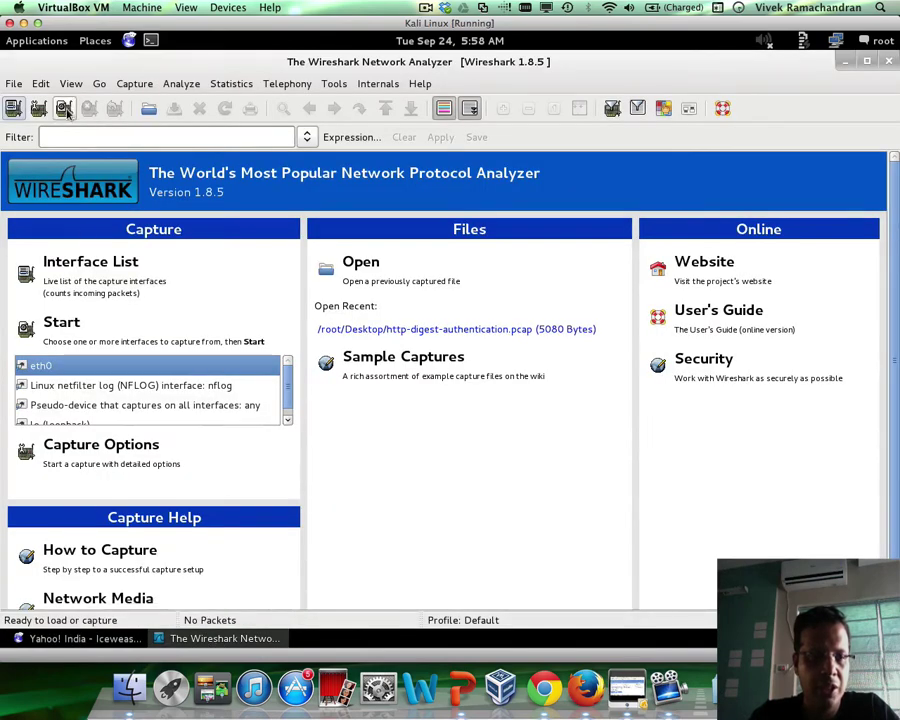
left_click(64, 110)
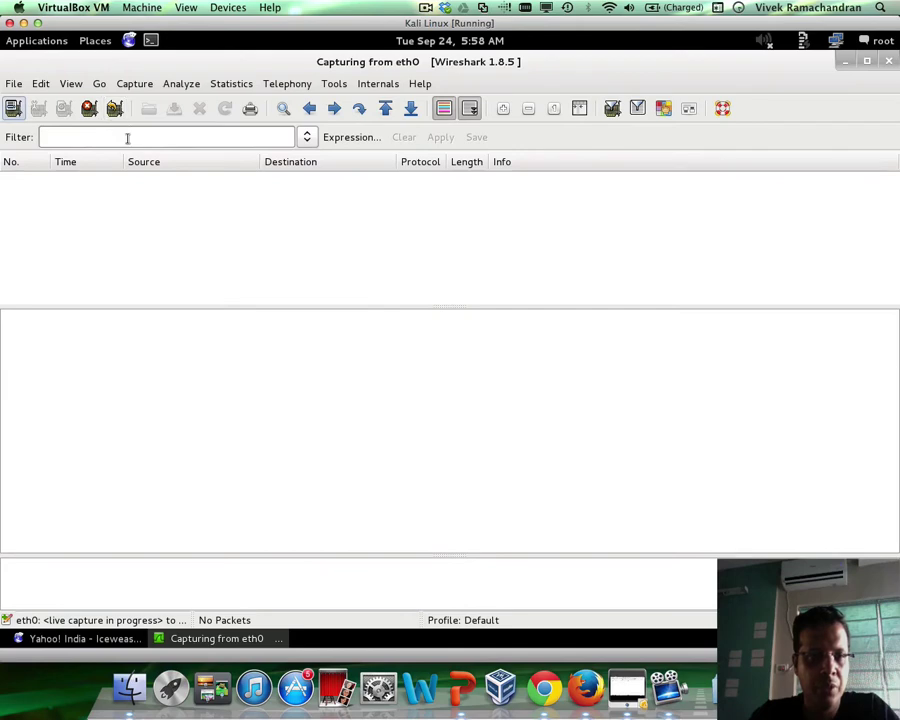
left_click(127, 138)
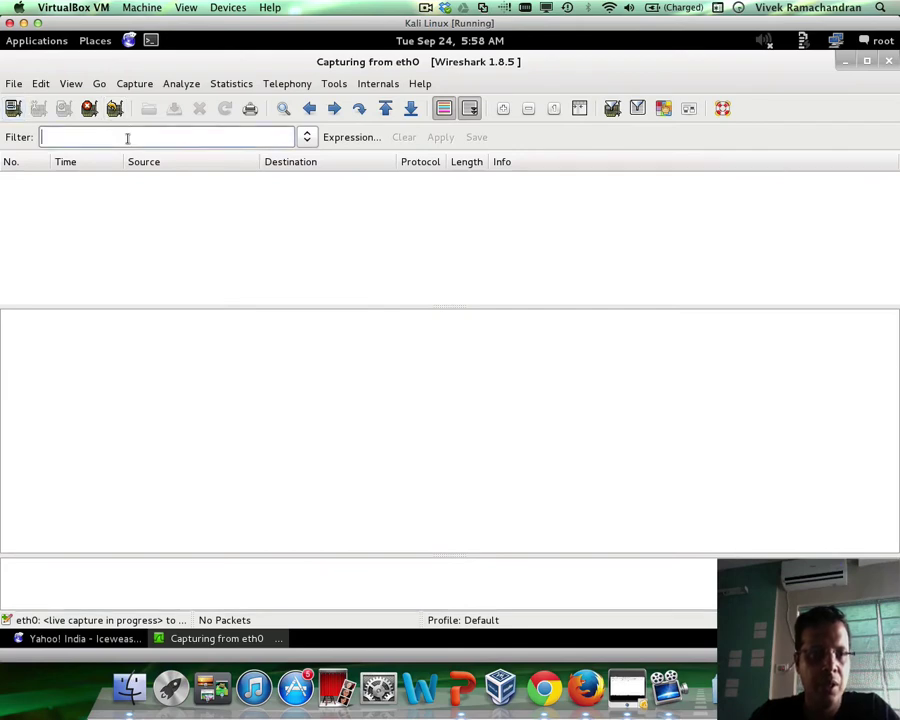
Replace the Yahoo! India address with cnn.com to load edition.cnn.com
left_click(72, 642)
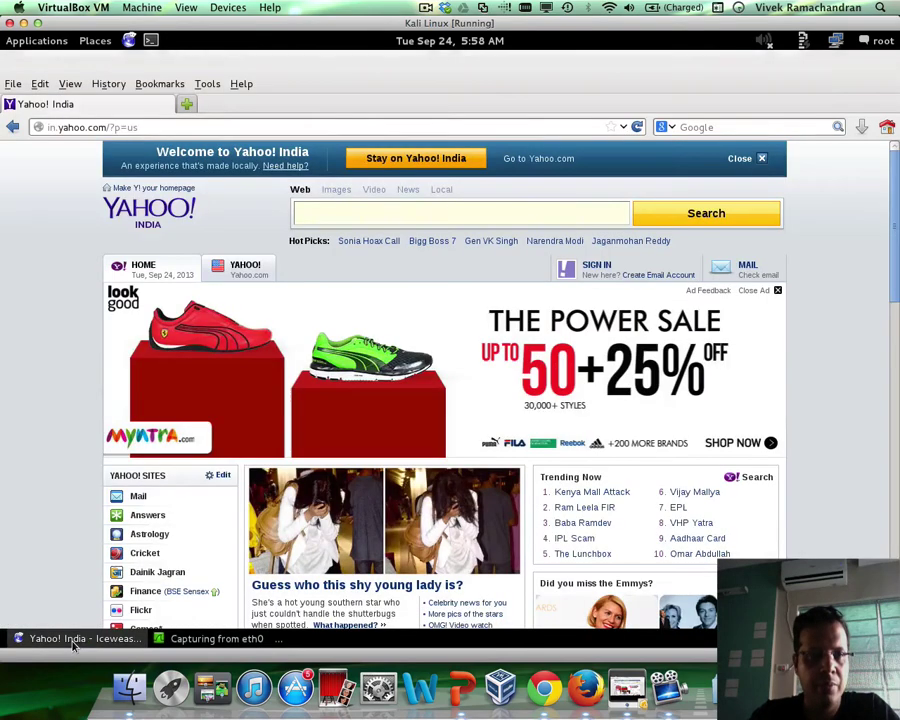
left_click(176, 128)
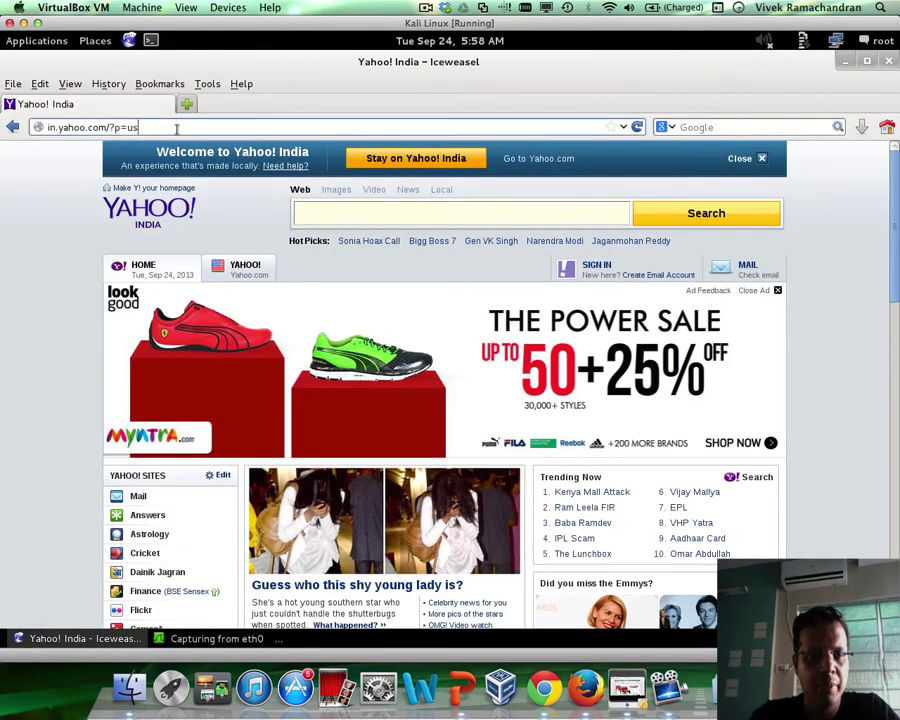
triple_click(176, 128)
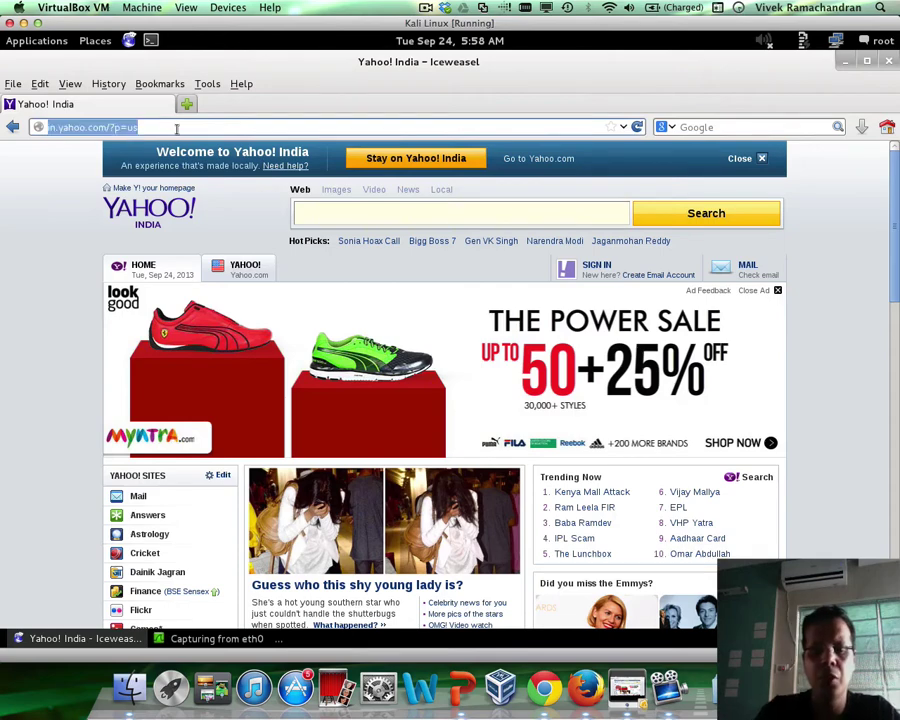
type("cnn.com")
key("Return")
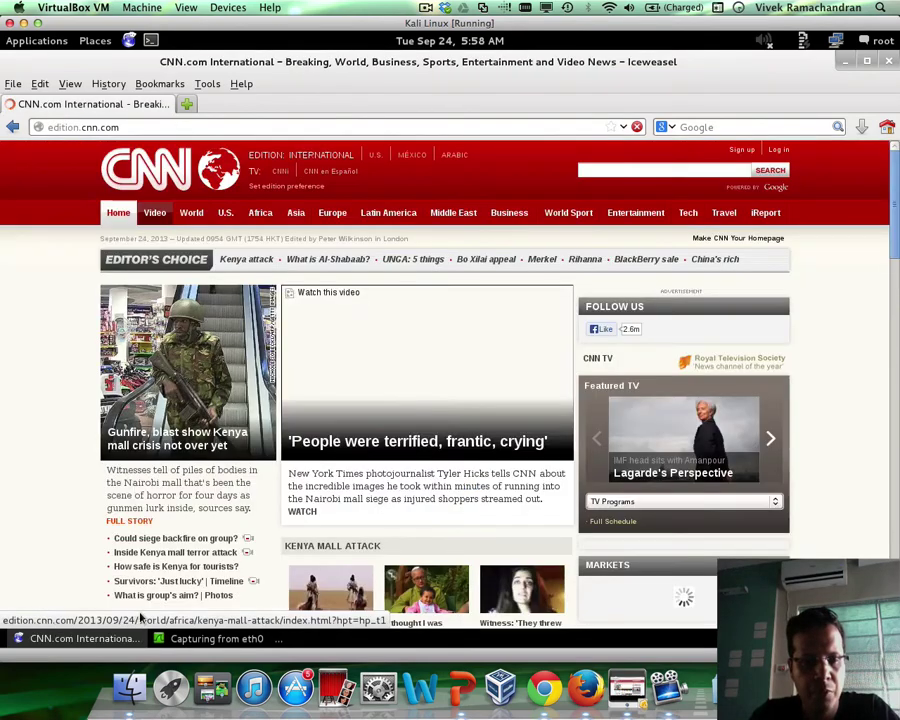
Apply the http display filter to show the CNN GET requests and 301/302 redirects
left_click(186, 634)
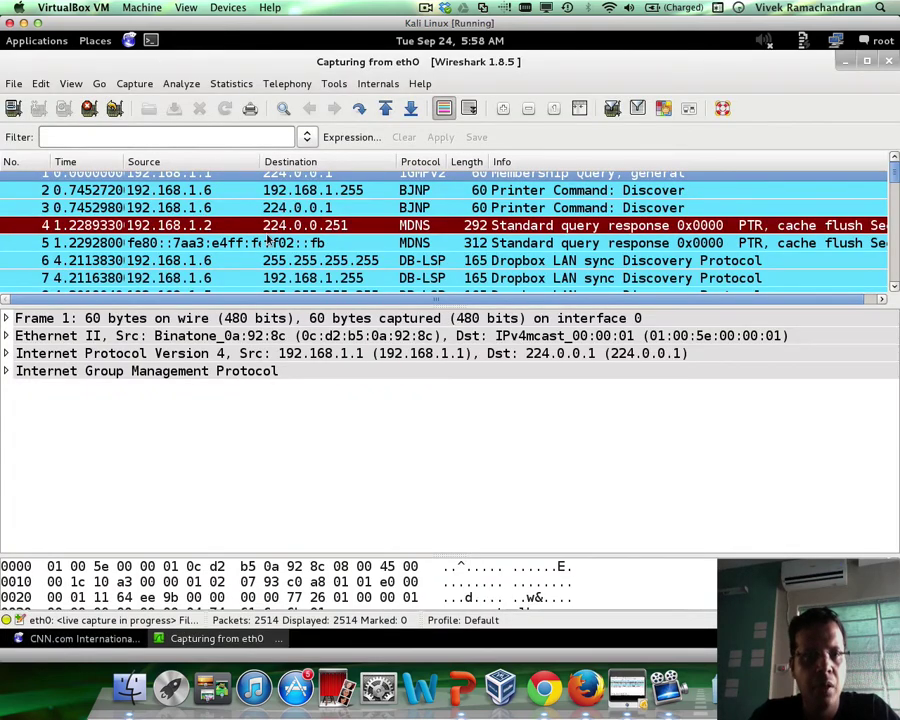
scroll(267, 238, "down", 7)
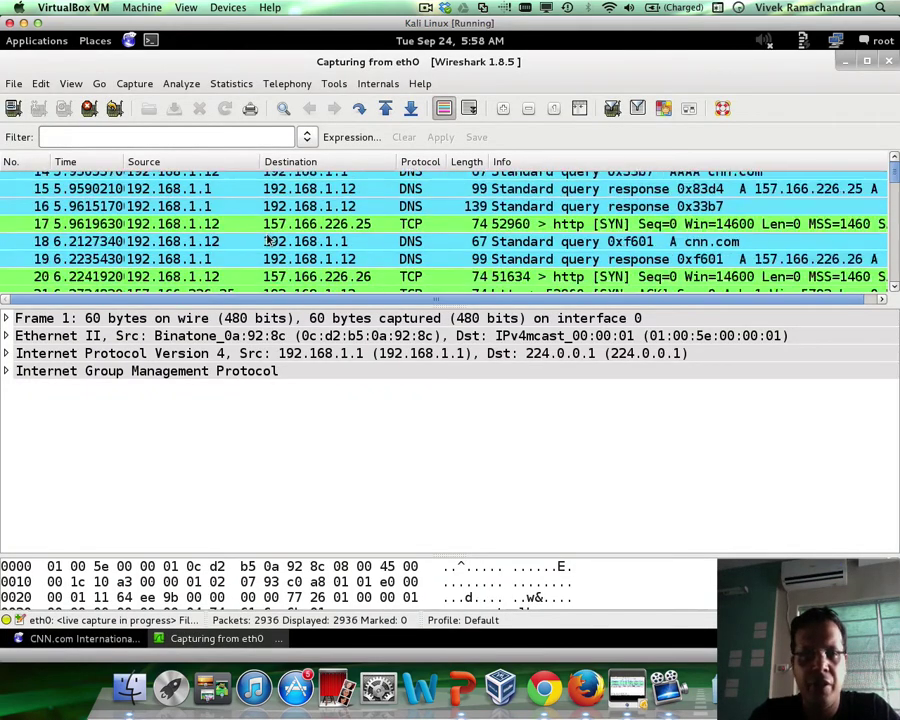
left_click(185, 137)
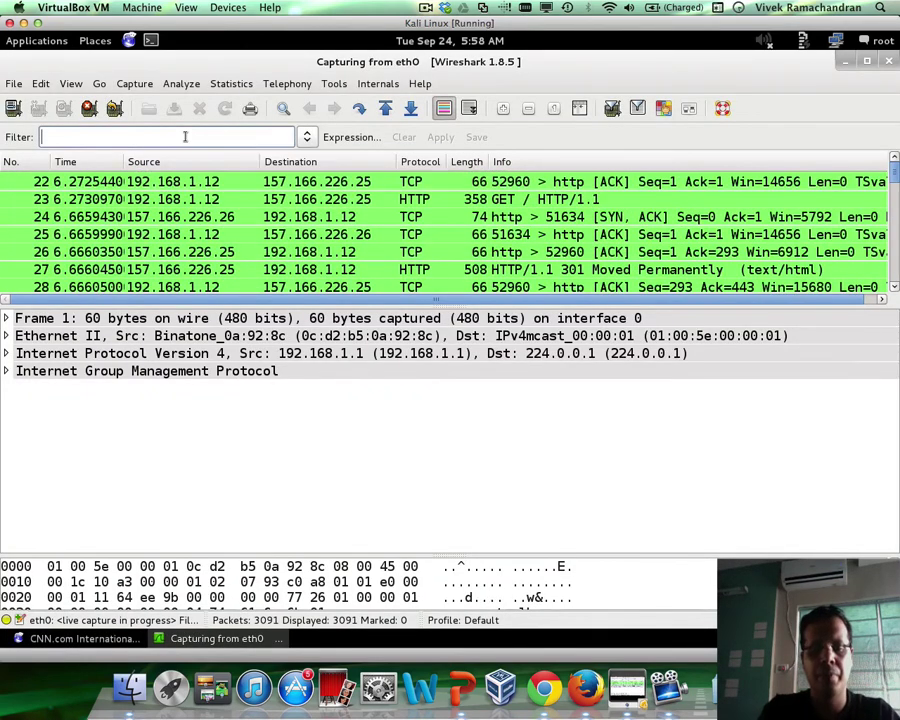
type("http")
key("Return")
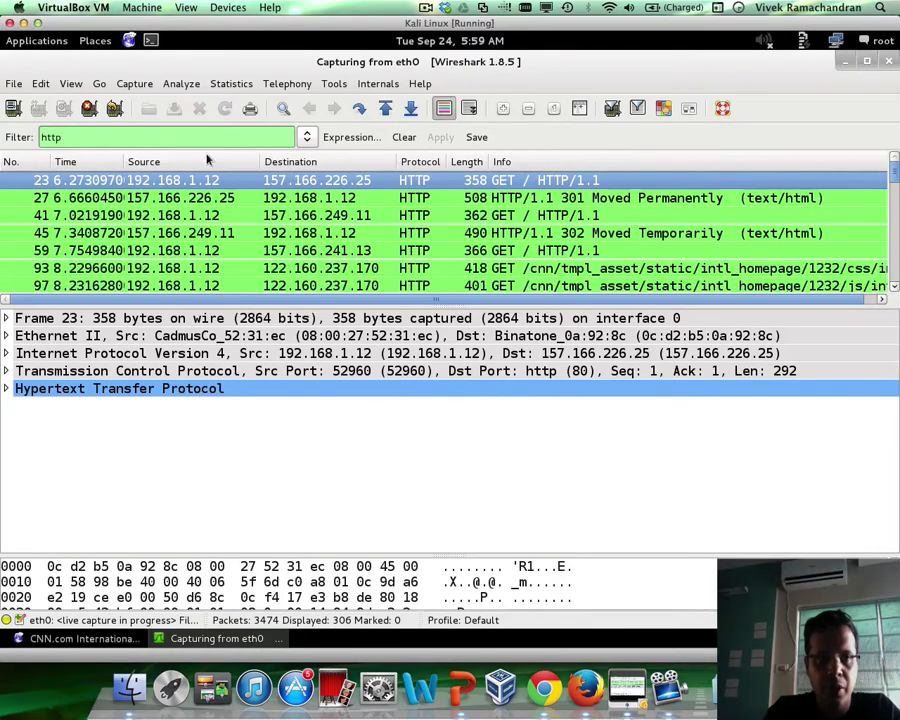
Apply the http.set_cookie display filter and inspect packet 27's Set-Cookie header
left_click(220, 138)
type(".set_co")
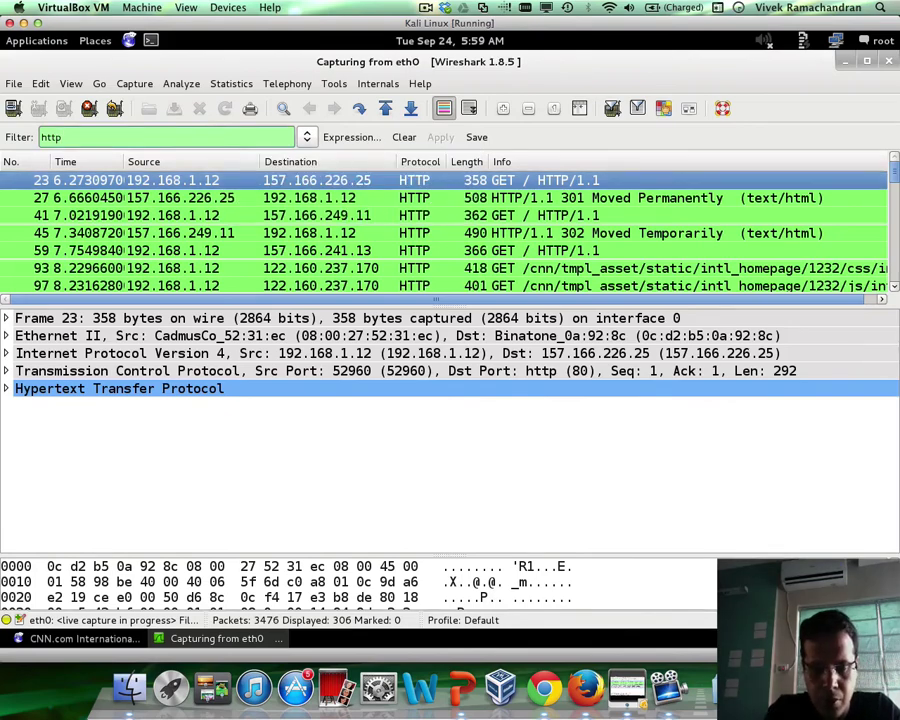
type("okie")
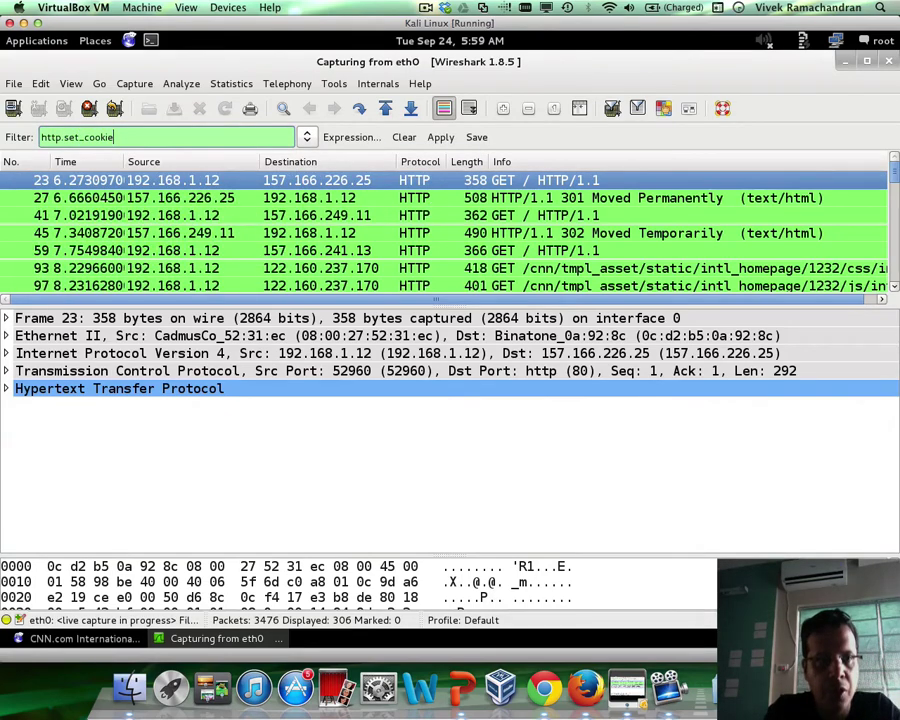
key("Return")
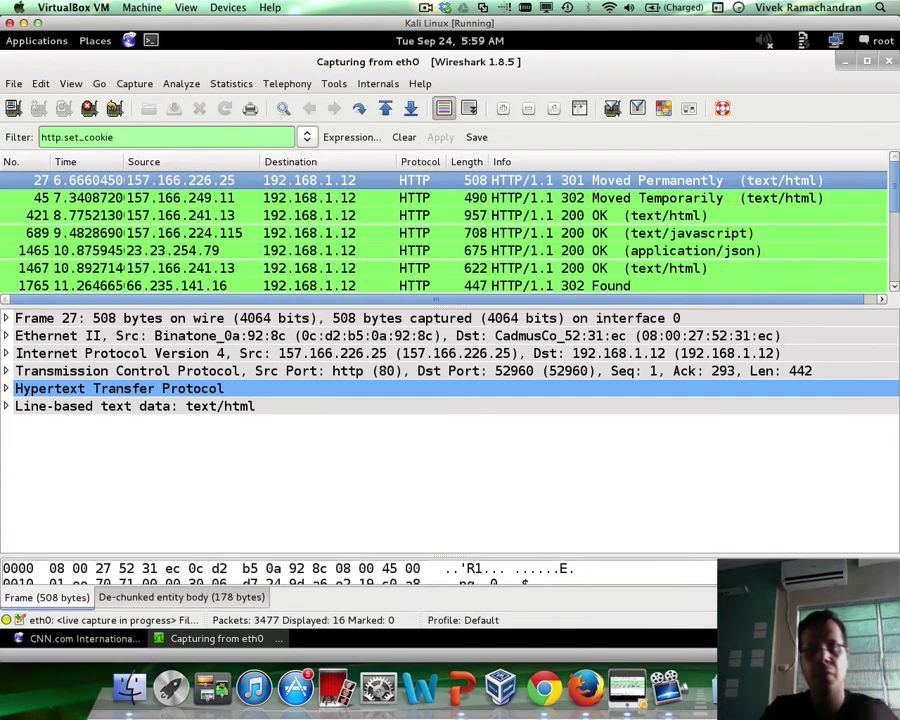
left_click(6, 388)
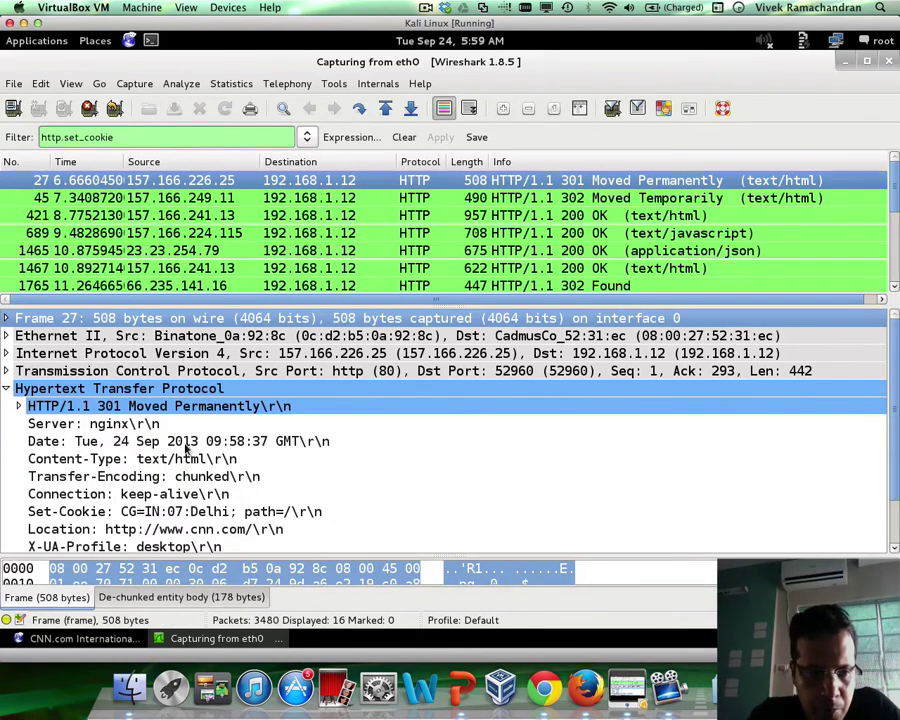
scroll(180, 443, "down", 1)
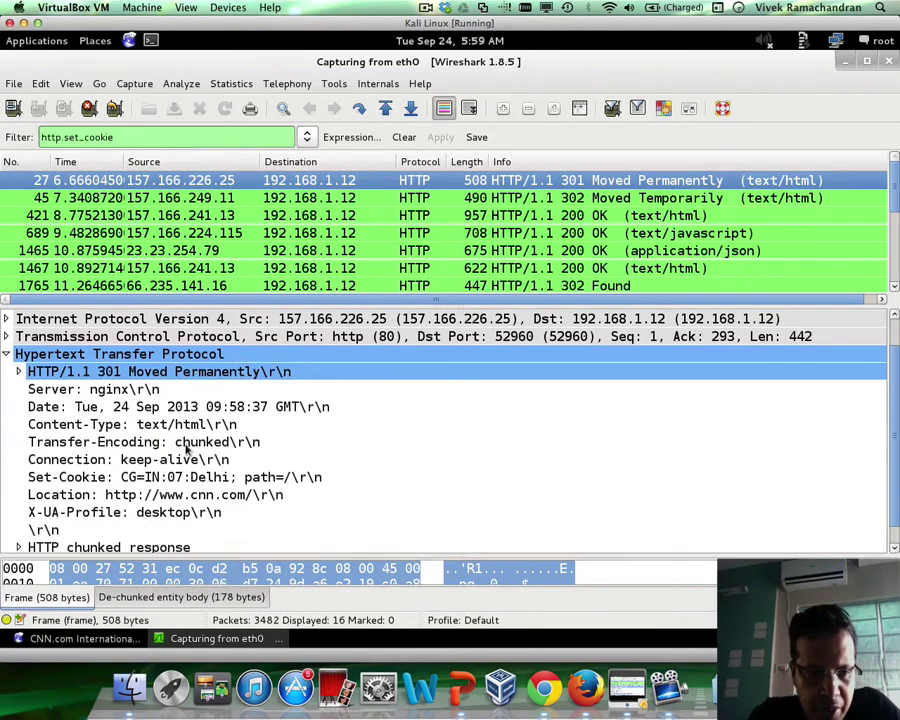
left_click(346, 478)
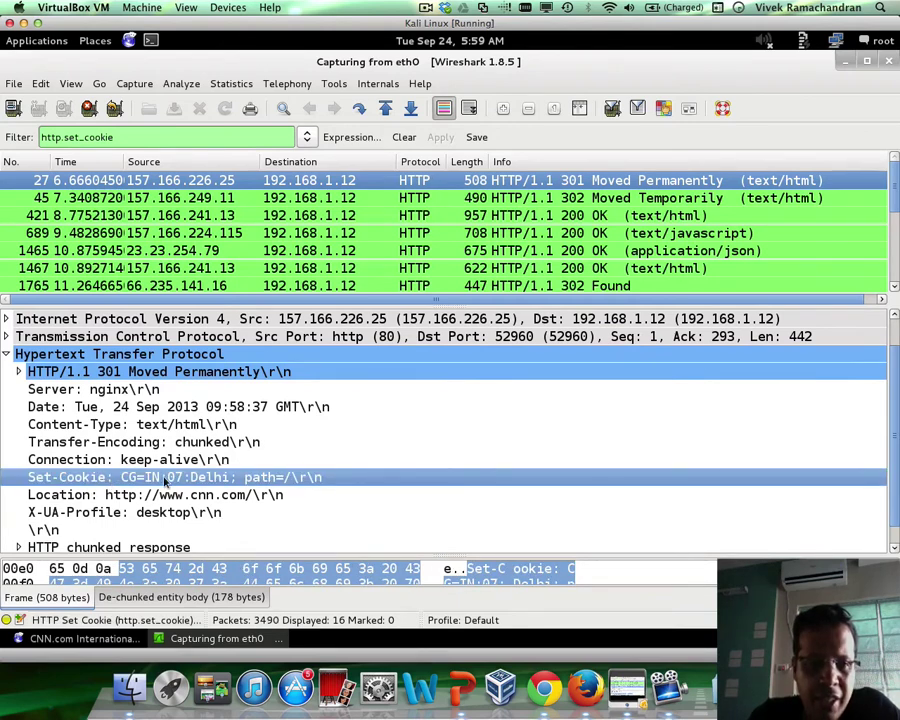
Examine packet 1465's two optimizely.com Set-Cookie lines, end_user_id and fixed_external
left_click(578, 203)
key("Down")
key("Down")
key("Down")
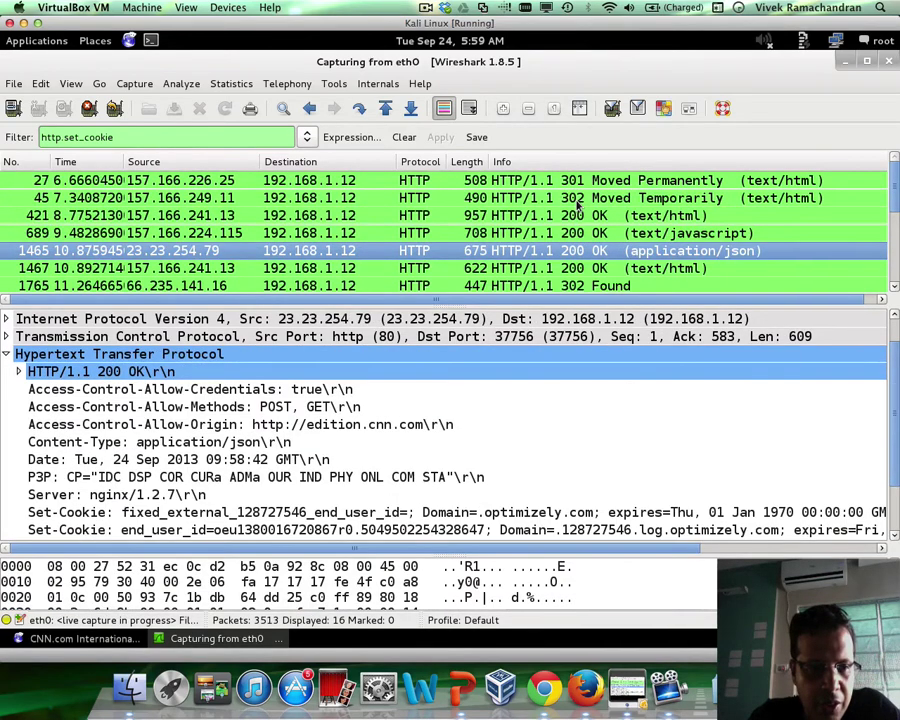
scroll(702, 453, "down", 2)
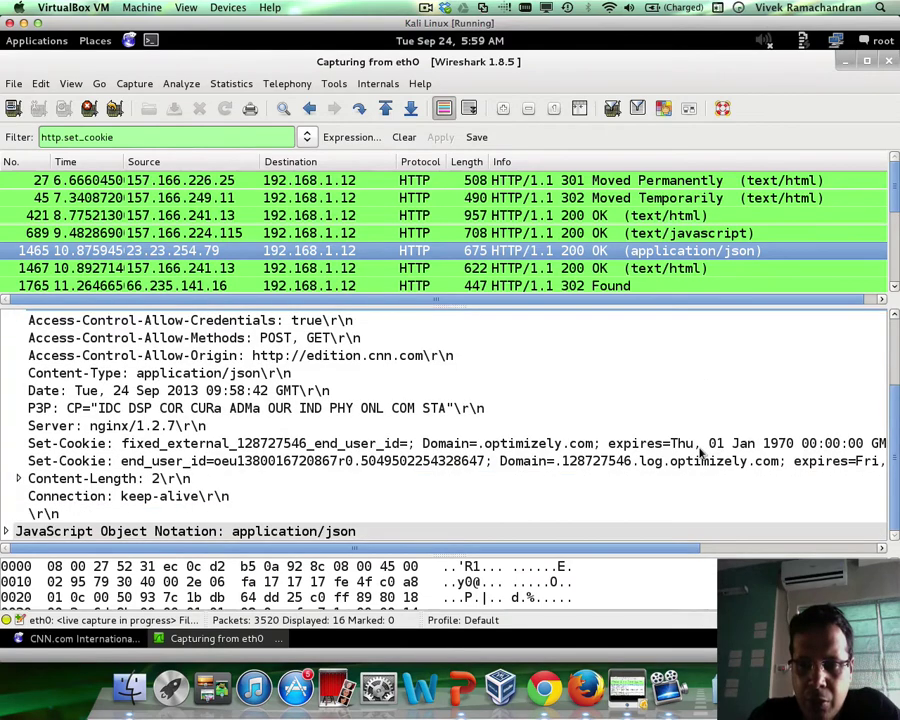
left_click(96, 445)
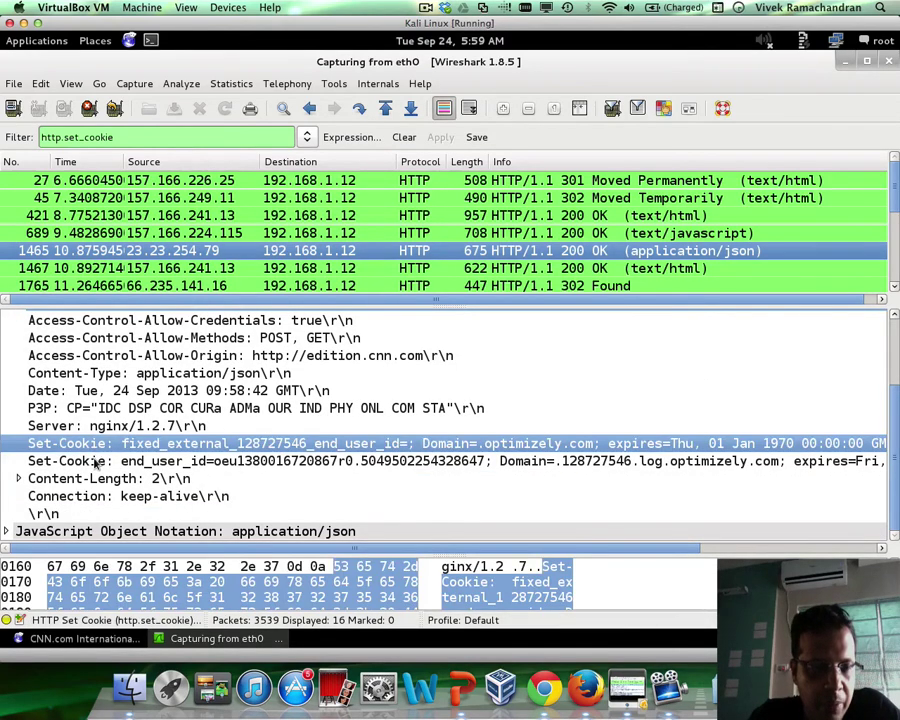
left_click(97, 461)
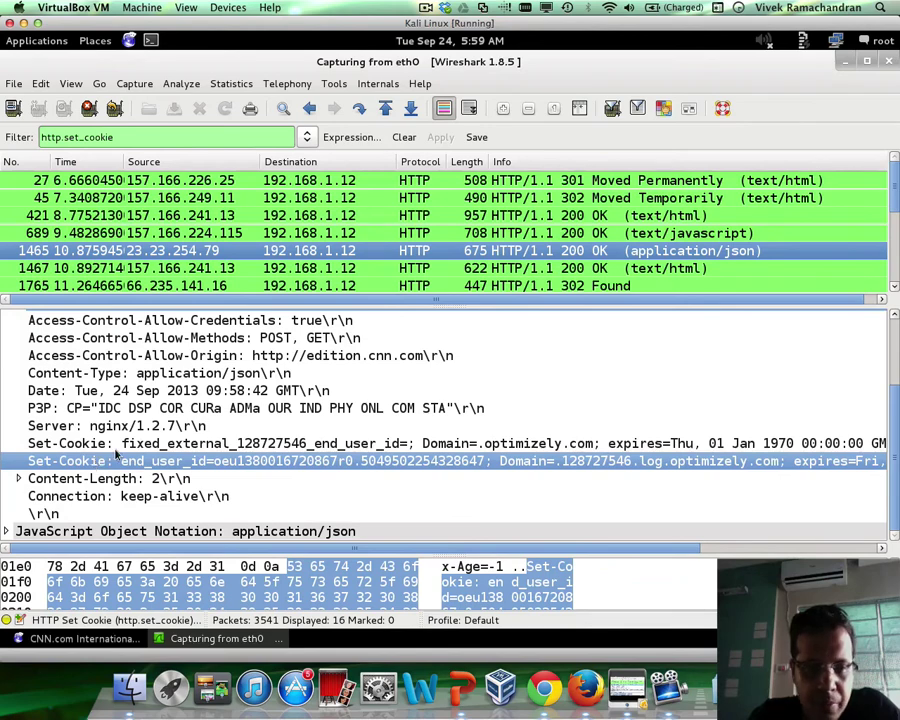
left_click(117, 446)
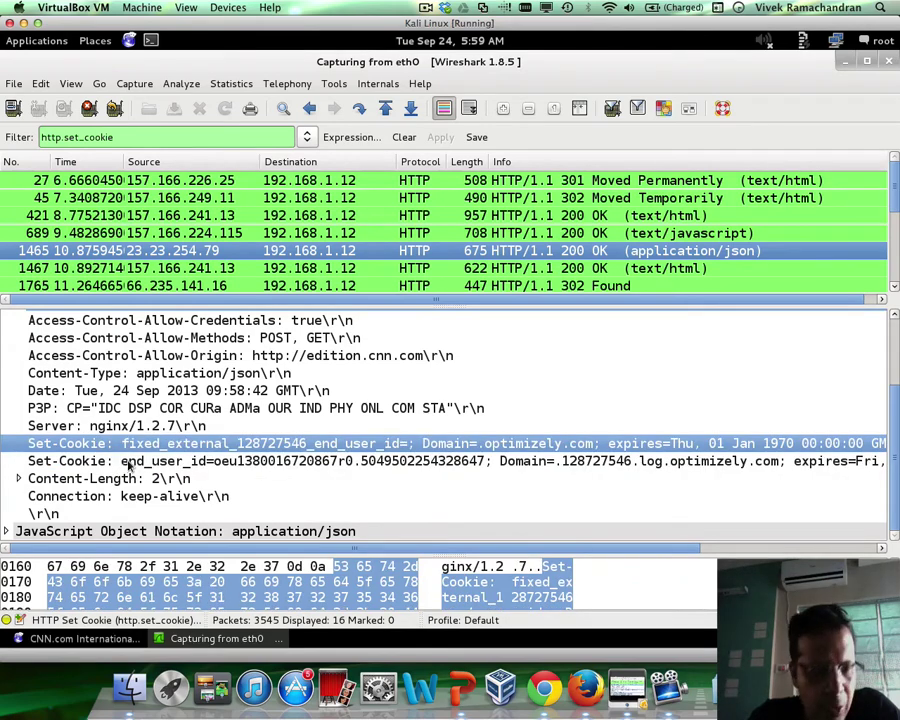
left_click(128, 463)
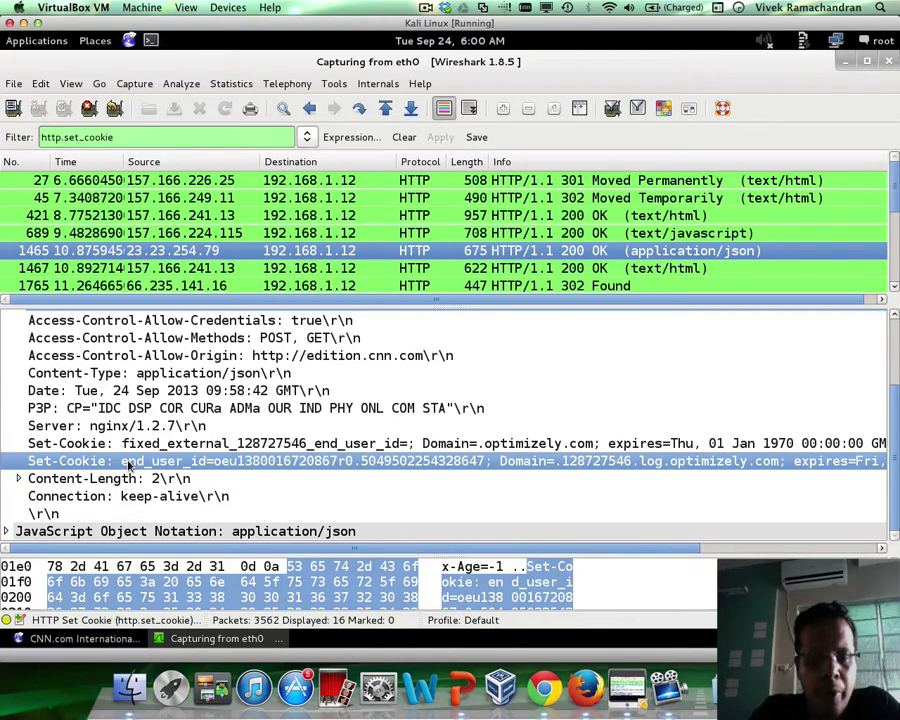
left_click(699, 444)
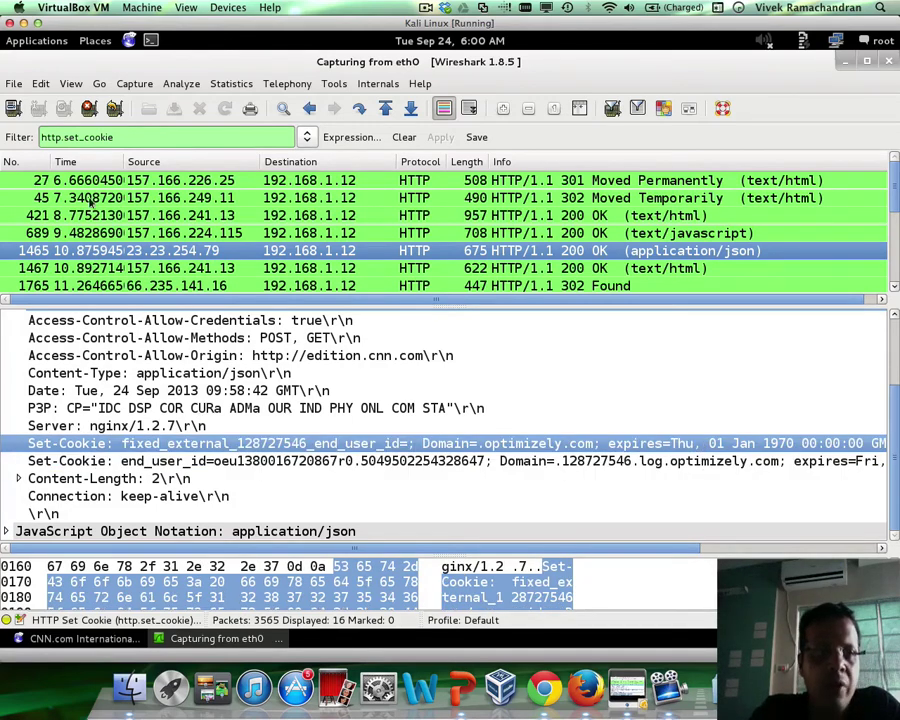
Change the display filter from http.set_cookie to http.cookie
left_click(84, 137)
key("BackSpace")
key("BackSpace")
key("BackSpace")
key("BackSpace")
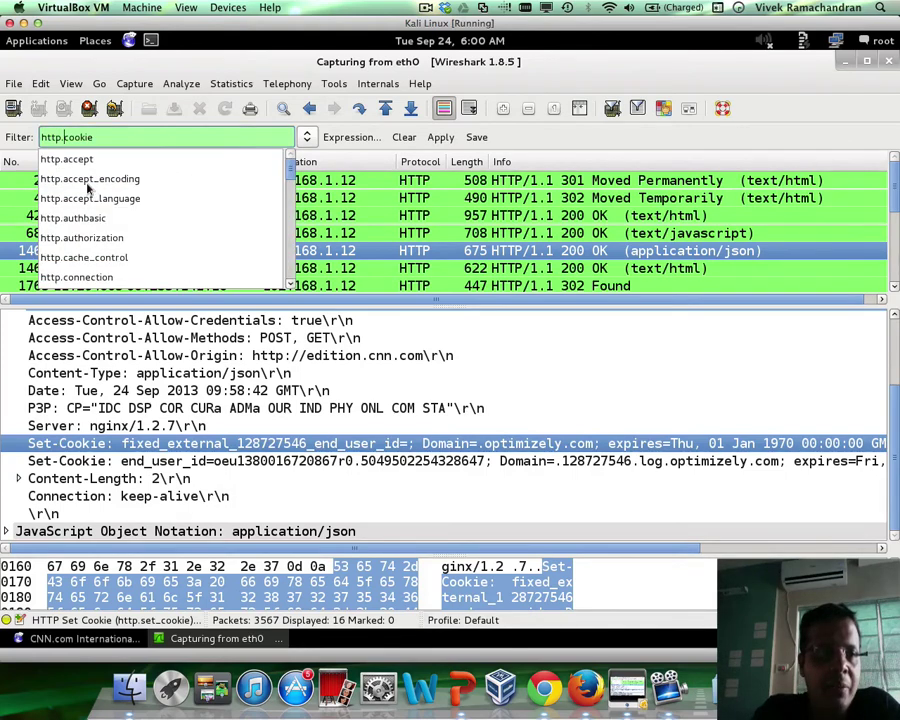
key("Return")
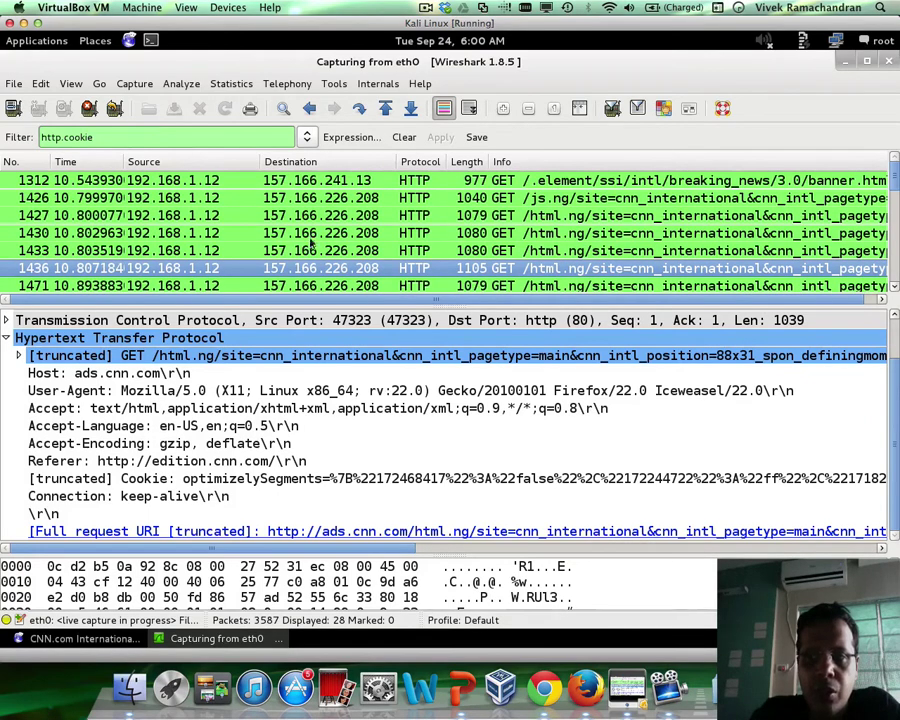
Inspect the Cookie header of packet 1312's banner.html request, then packet 1427
left_click(595, 181)
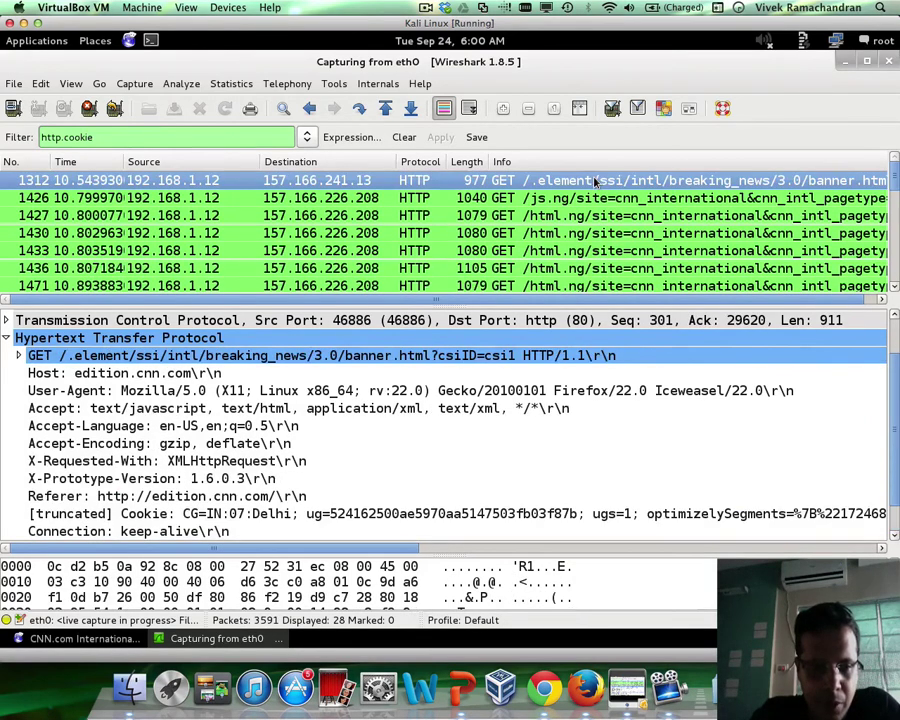
left_click(316, 514)
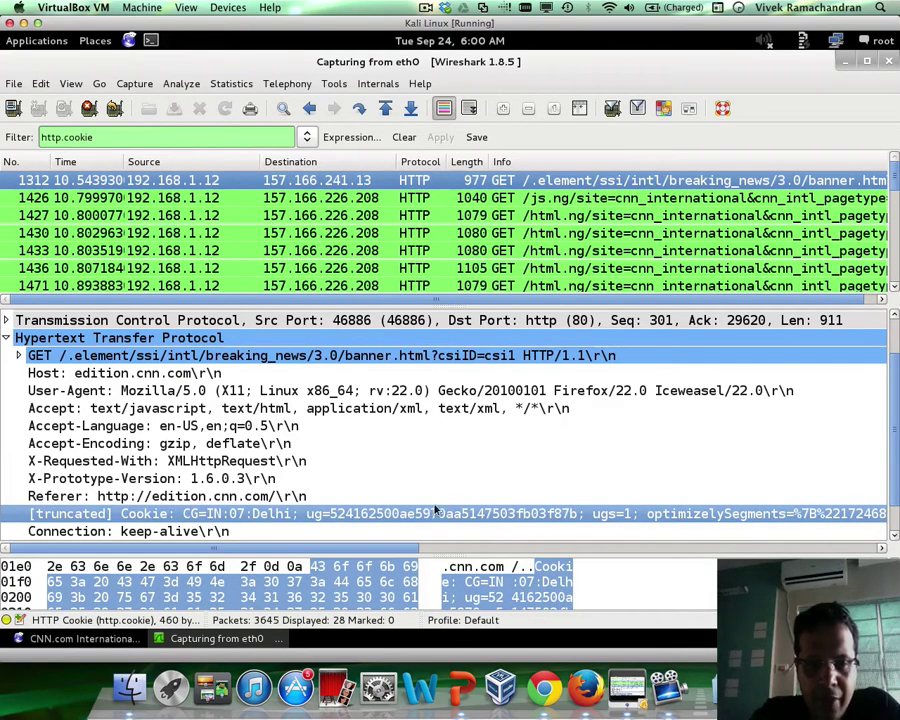
scroll(765, 514, "right", 15)
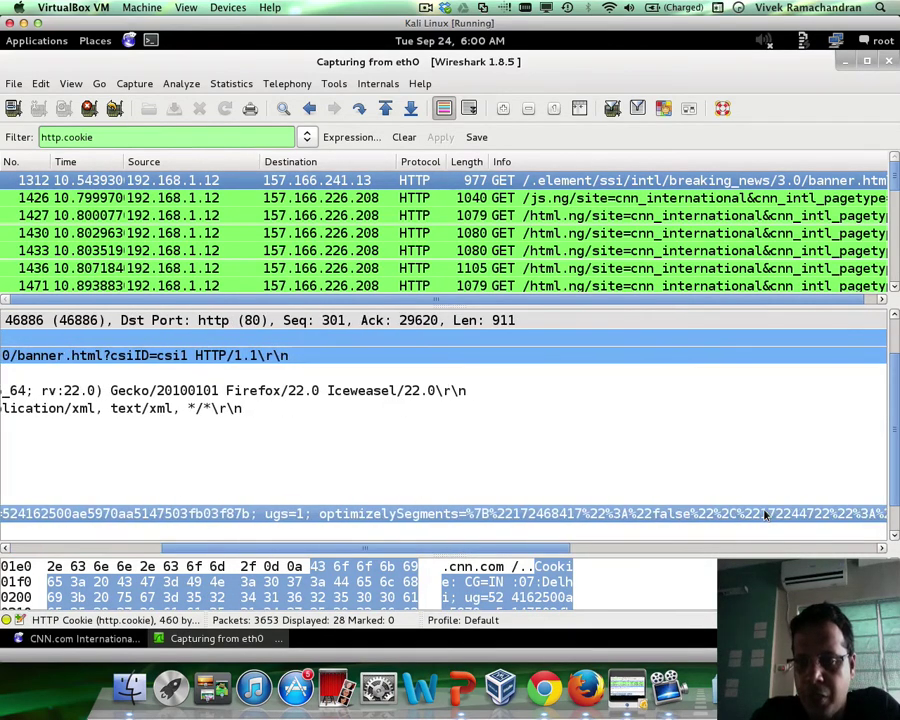
scroll(765, 514, "left", 15)
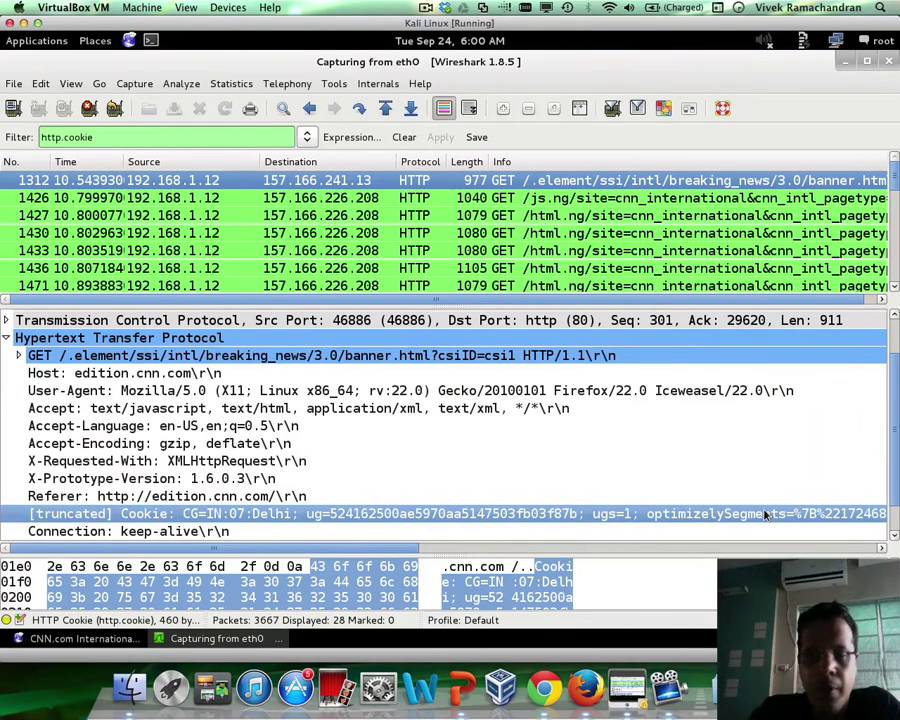
left_click(585, 218)
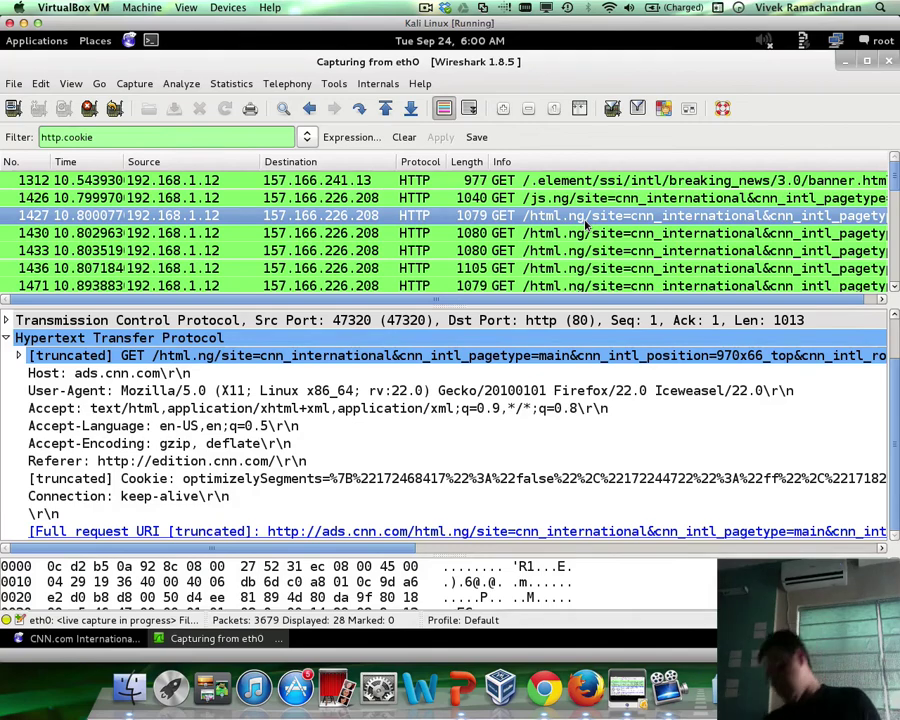